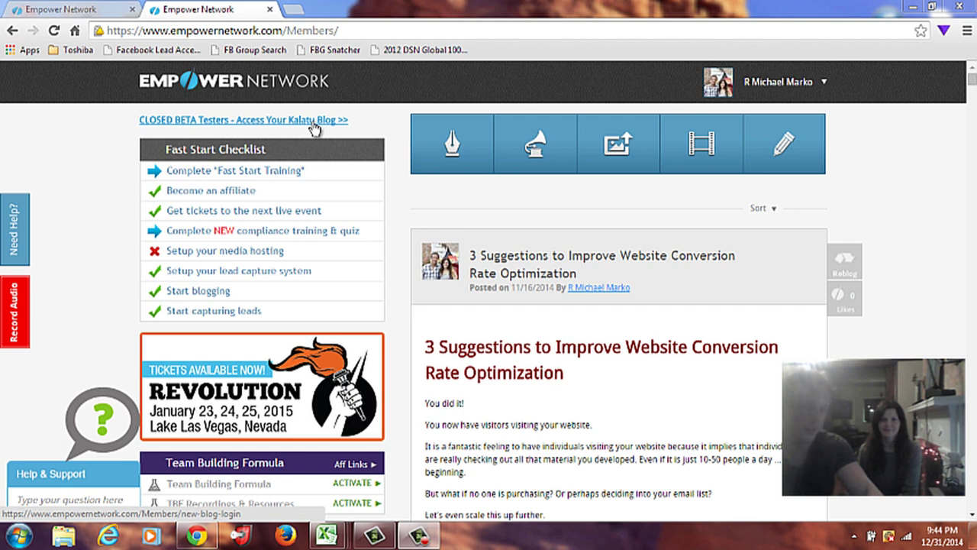
Follow the 'CLOSED BETA Testers - Access Your Kalatu Blog' link on the members page.
click(313, 123)
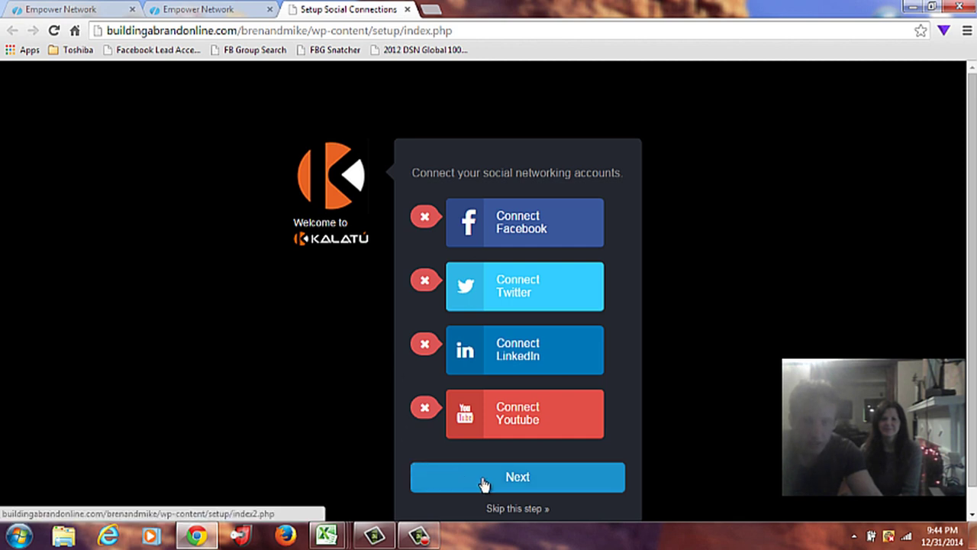
Skip social account connection and save the blog tagline as 'Online Marketing Coaches'.
click(501, 510)
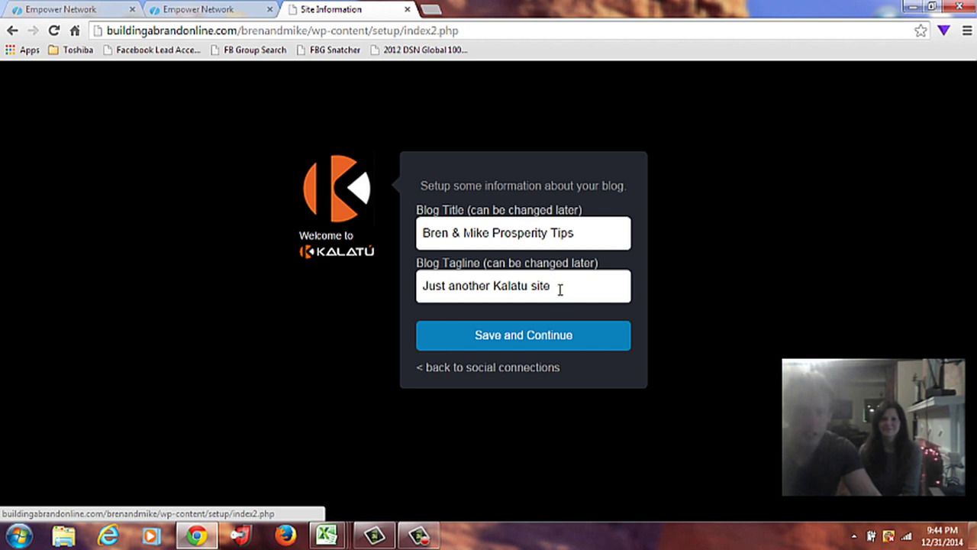
drag(561, 289, 420, 293)
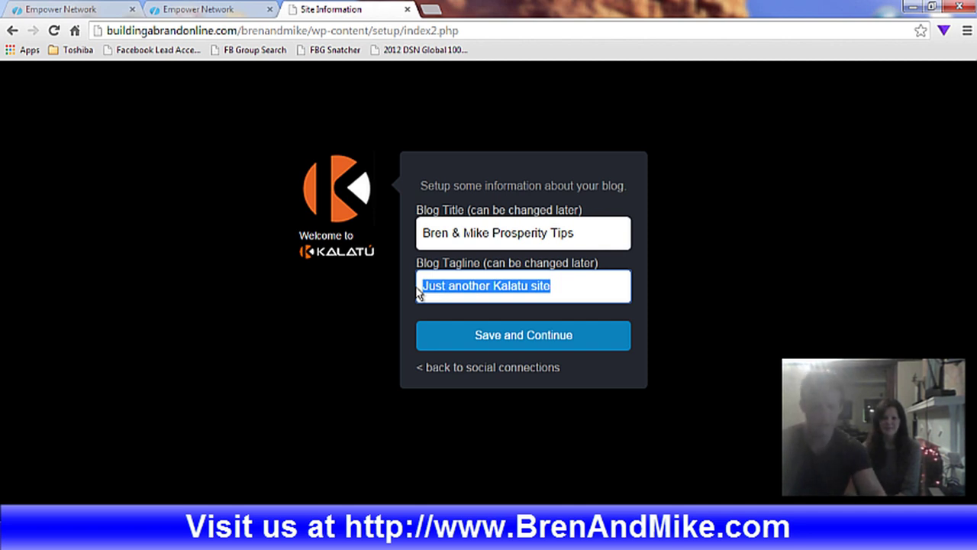
text(O)
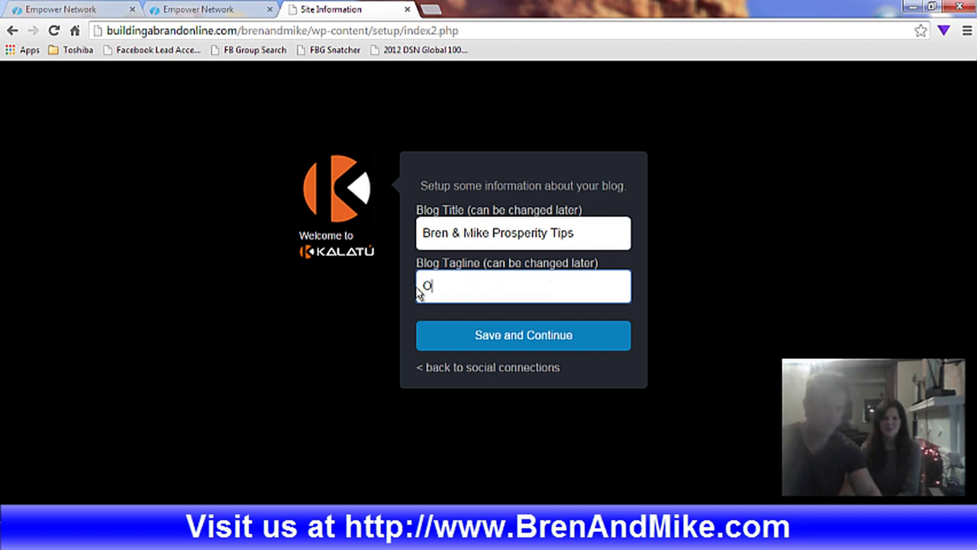
text(nline Markeint)
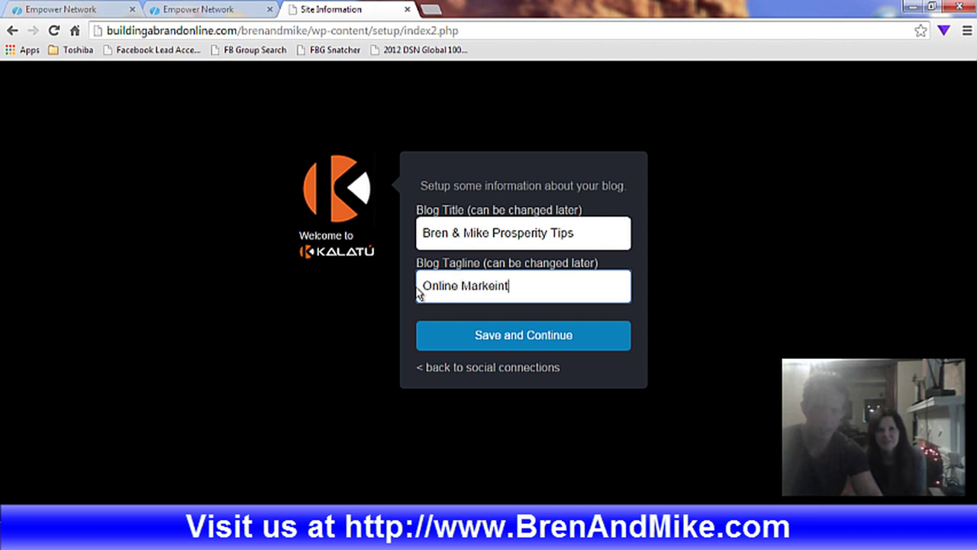
key(BackSpace)
key(BackSpace)
key(BackSpace)
text(ting coa)
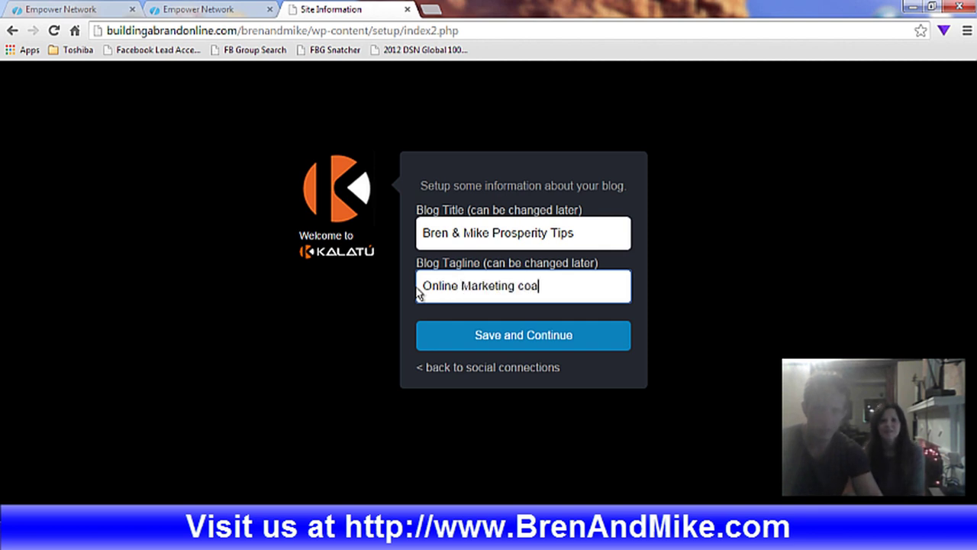
key(BackSpace)
key(BackSpace)
text(oaches)
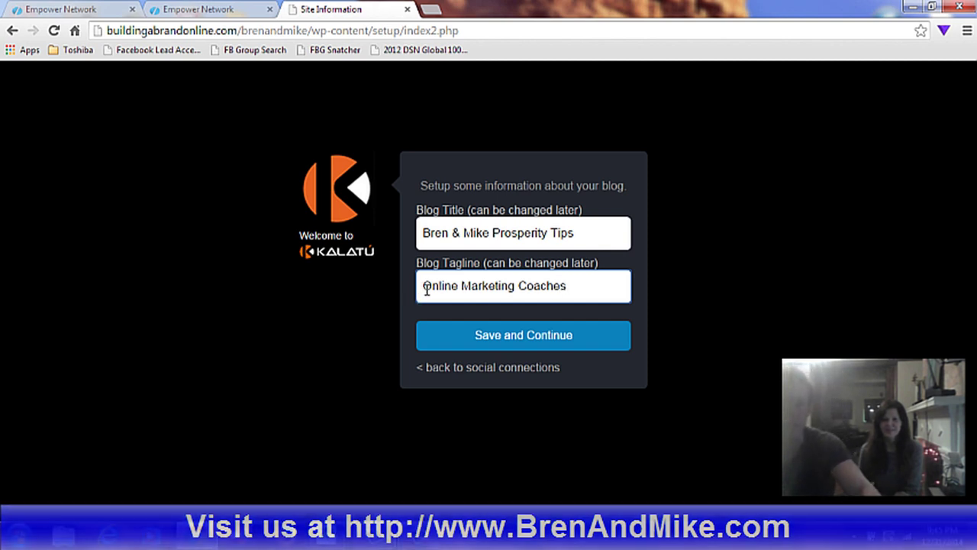
click(490, 340)
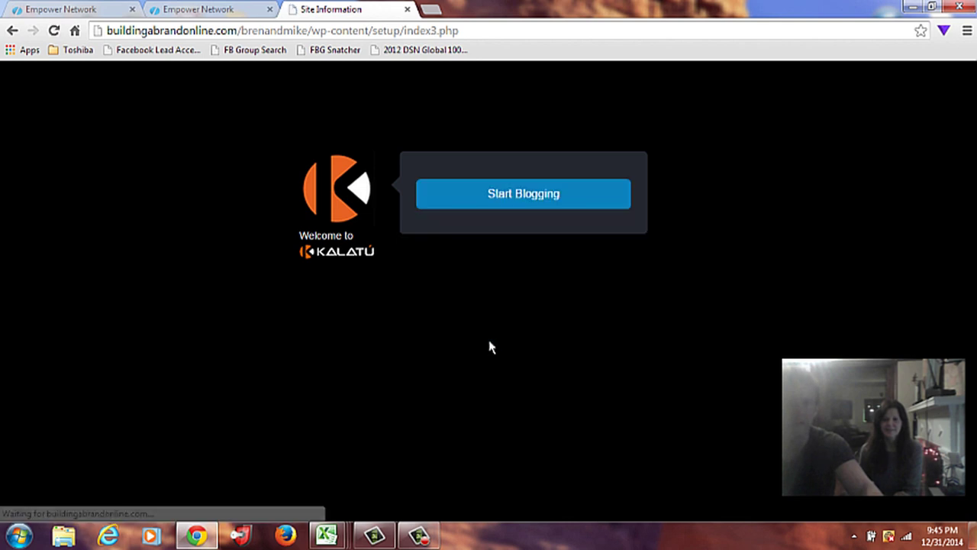
Choose Start Blogging to reach the new blog's admin dashboard.
click(493, 191)
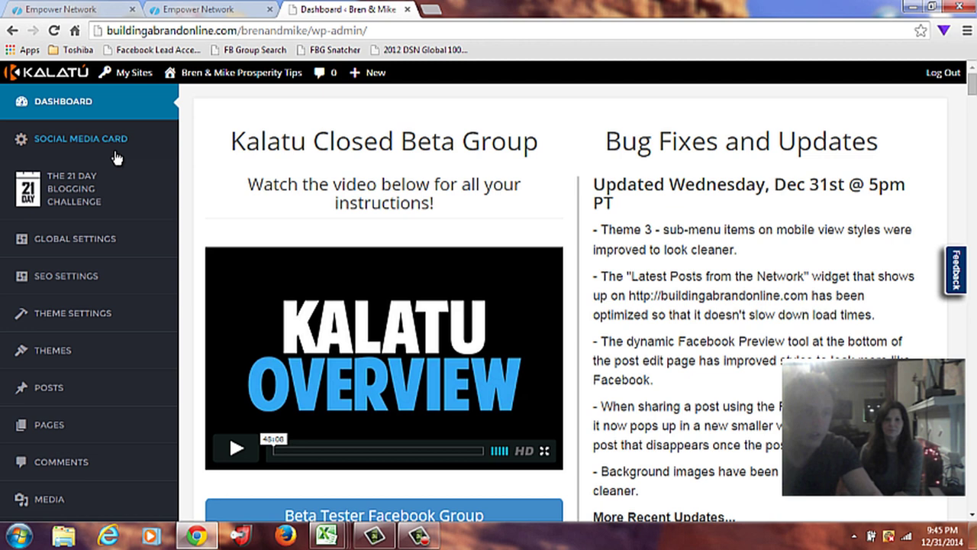
mouse_move(85, 187)
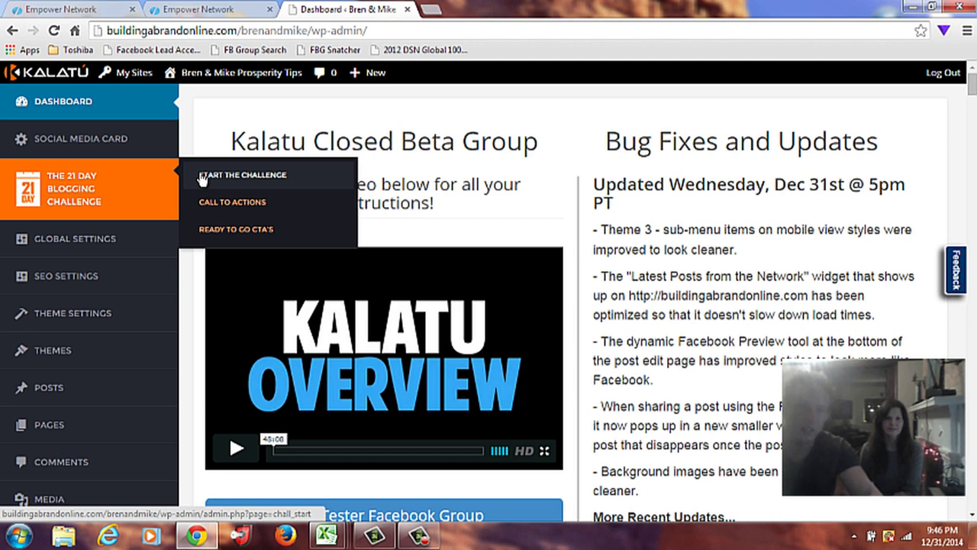
Start the 21 Day Blogging Challenge and create a new post from the Favorite Videos template.
click(202, 178)
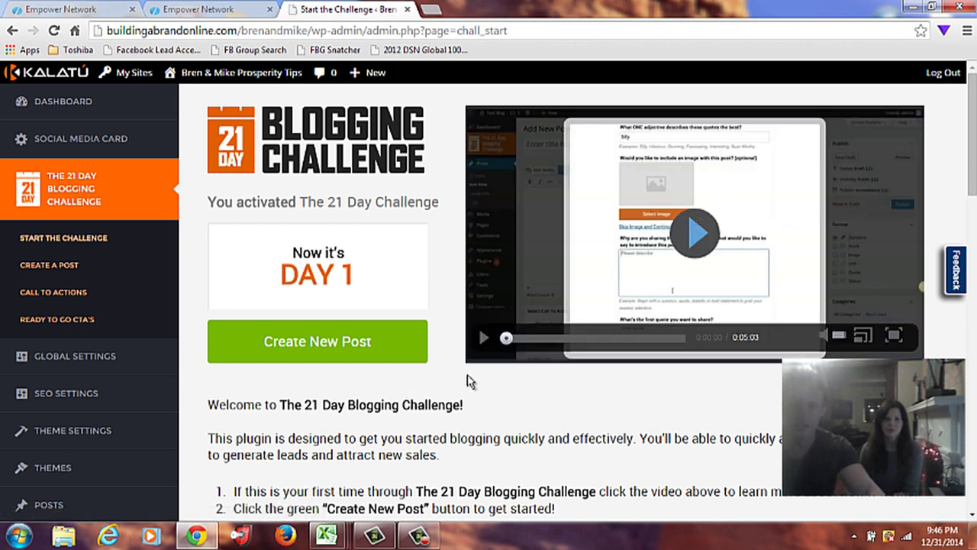
click(366, 342)
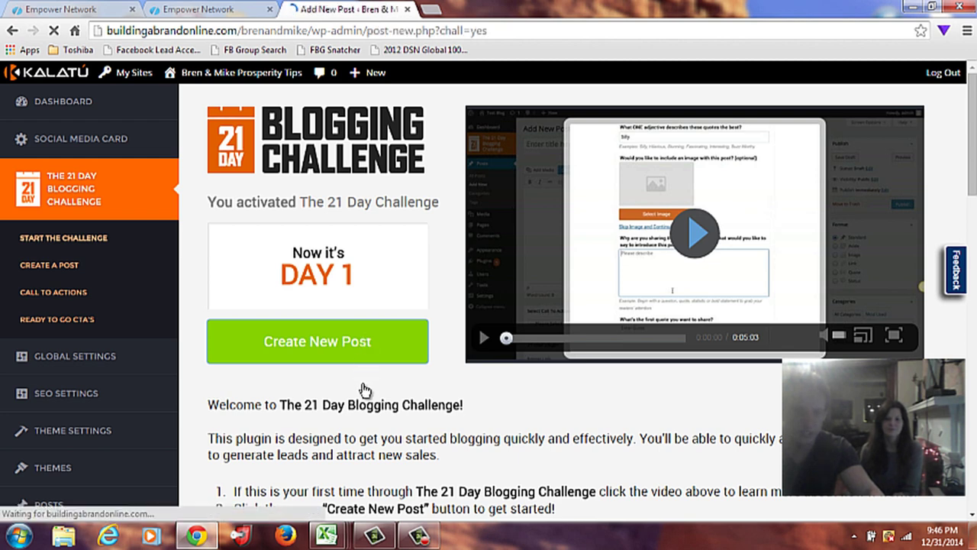
scroll(368, 408, down, 1)
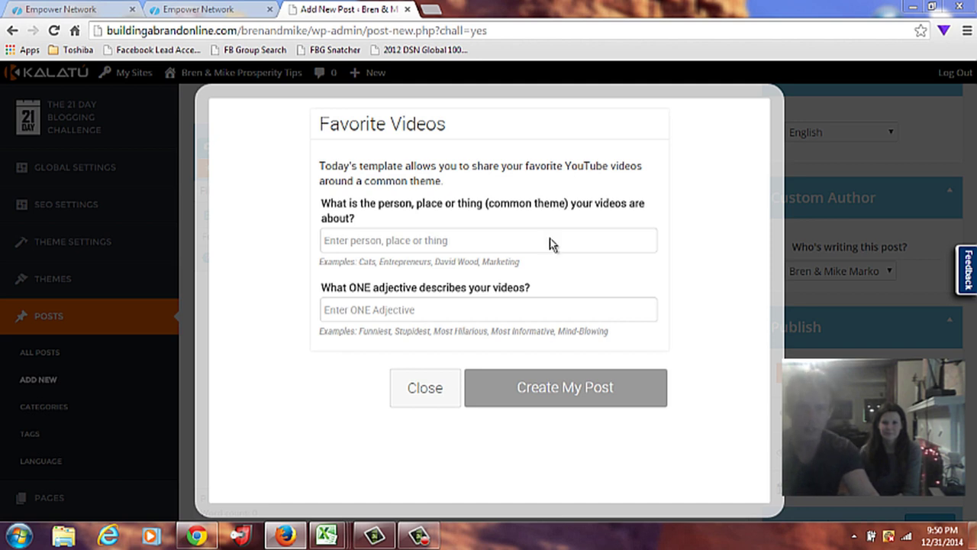
Enter 'Will Smith' as the theme and 'Focus' as the adjective, then open Select Image.
click(377, 241)
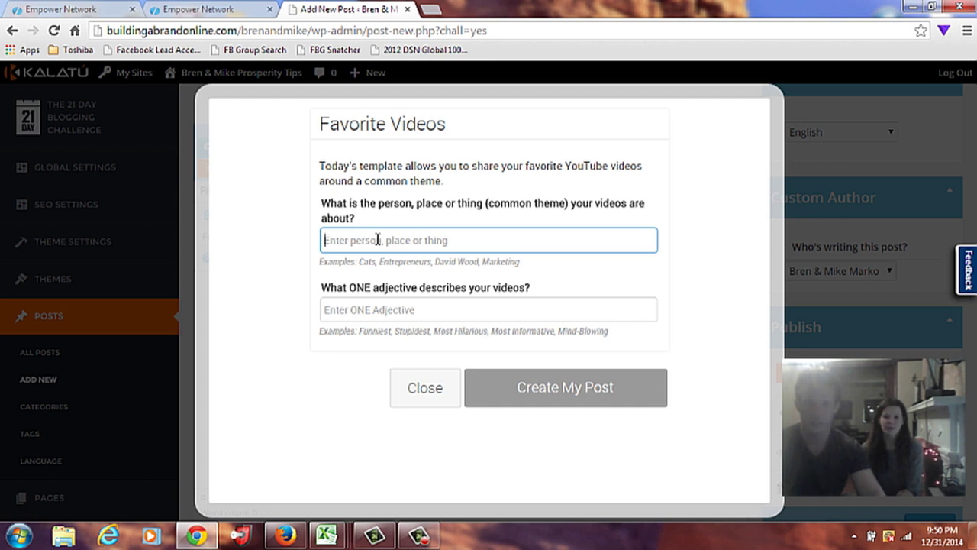
text(Will Smith)
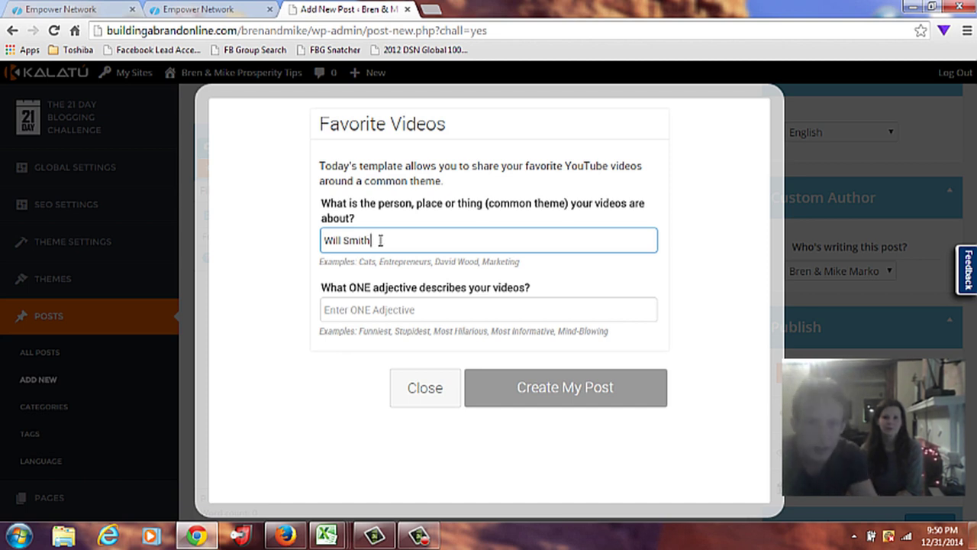
click(386, 309)
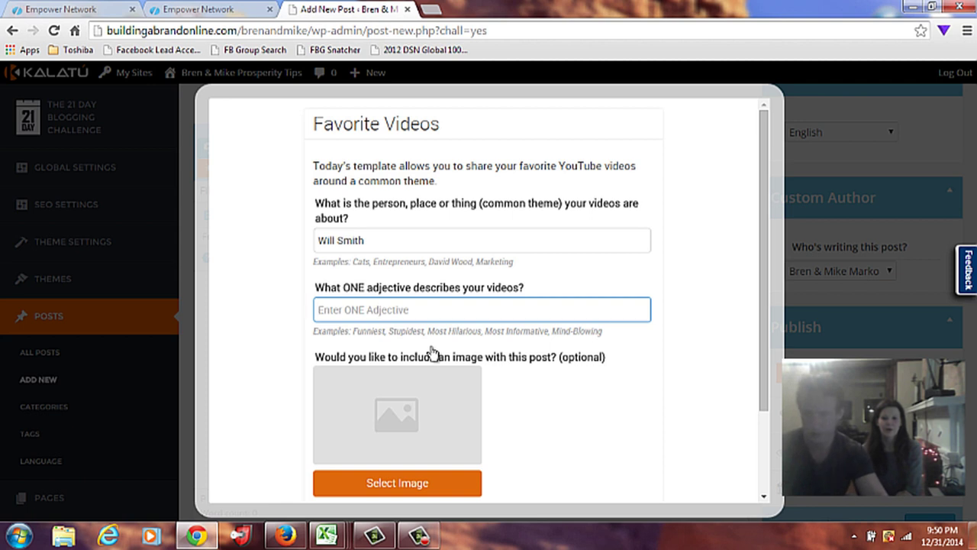
text(W)
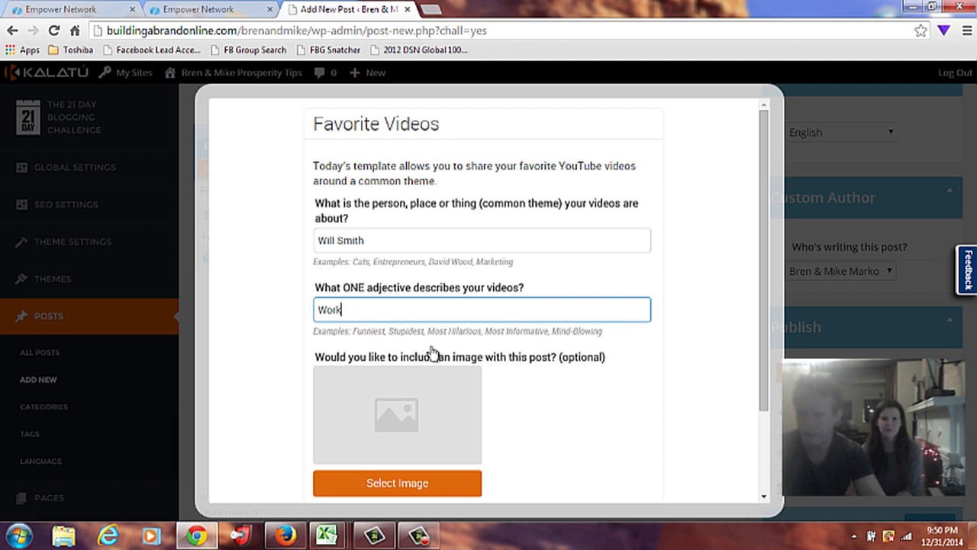
key(BackSpace)
text(Focu)
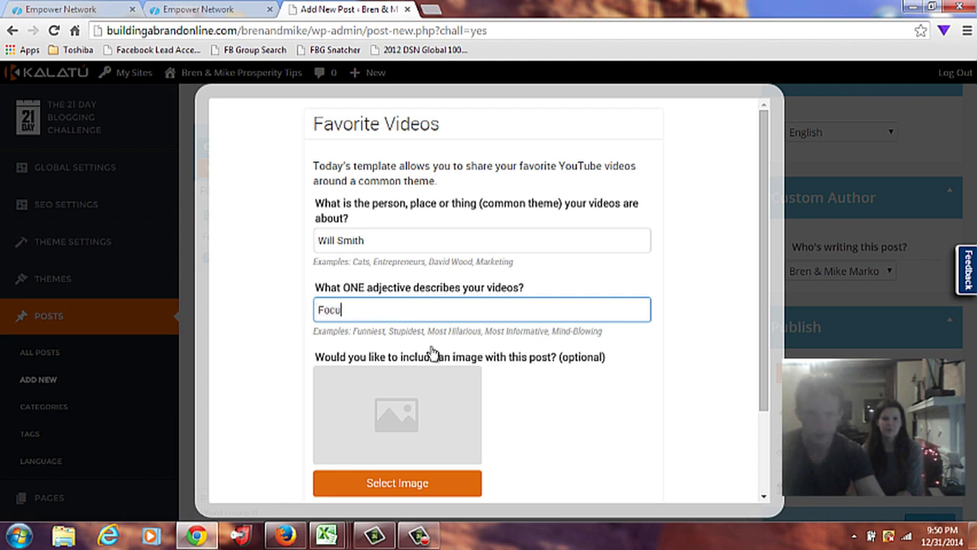
text(s)
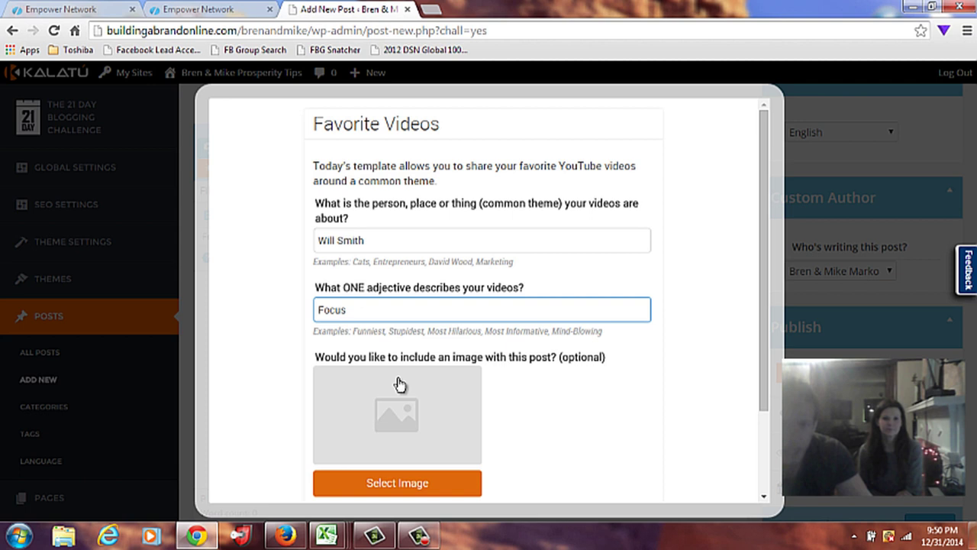
scroll(525, 407, down, 2)
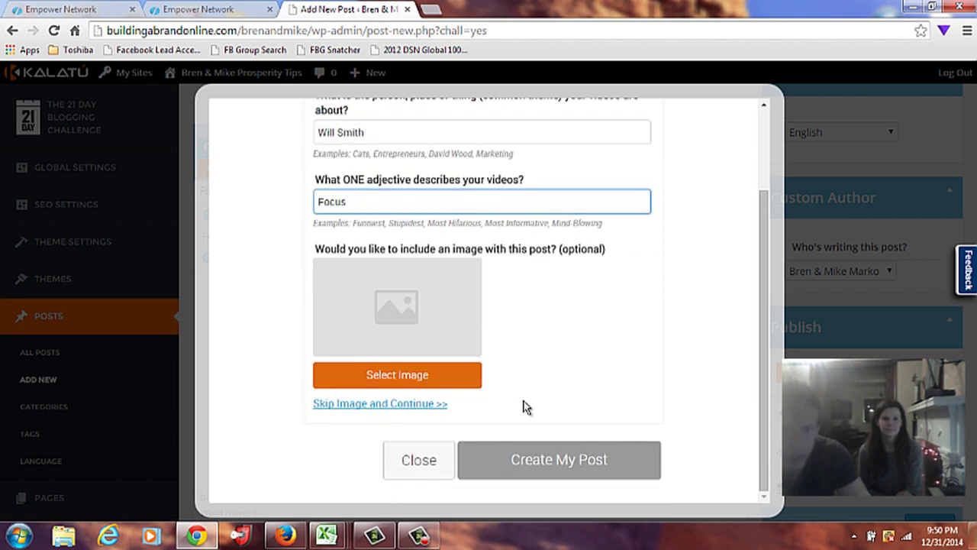
click(388, 377)
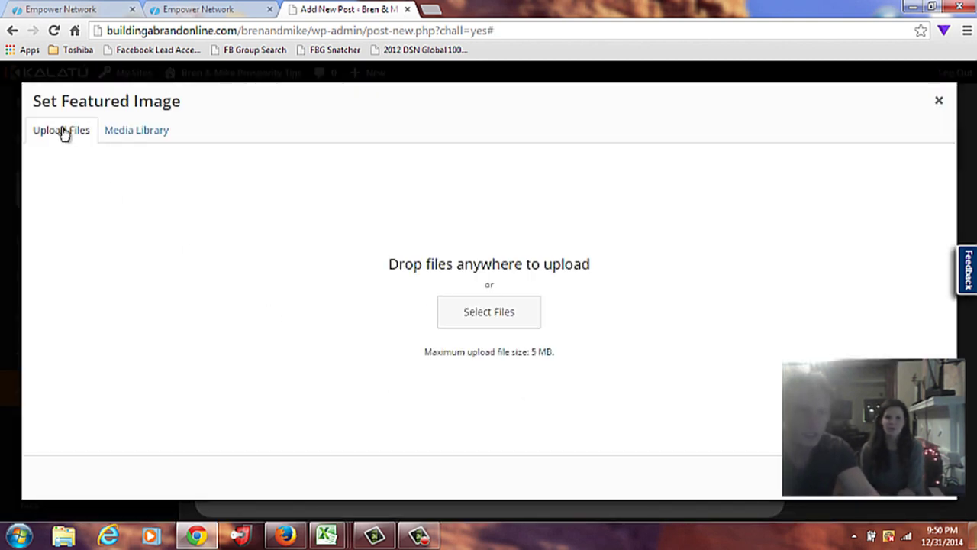
Check the media library's 21 Day Blogging Challenge and Uncategorized filters, then upload from the computer instead.
click(119, 131)
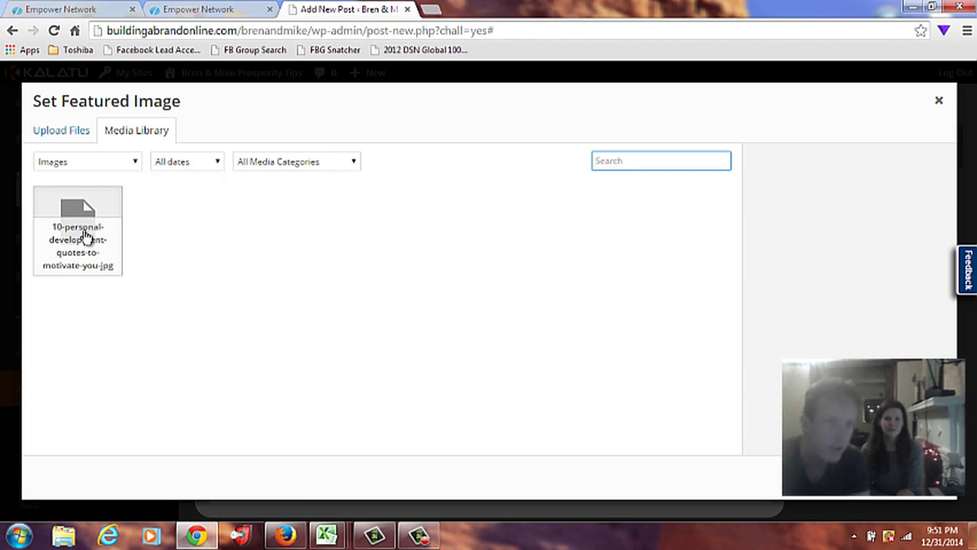
click(81, 133)
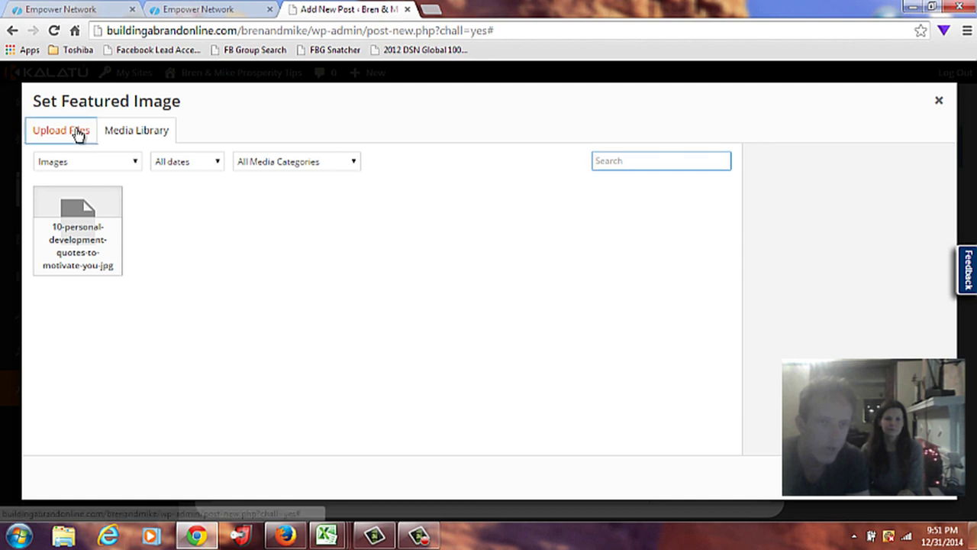
click(125, 132)
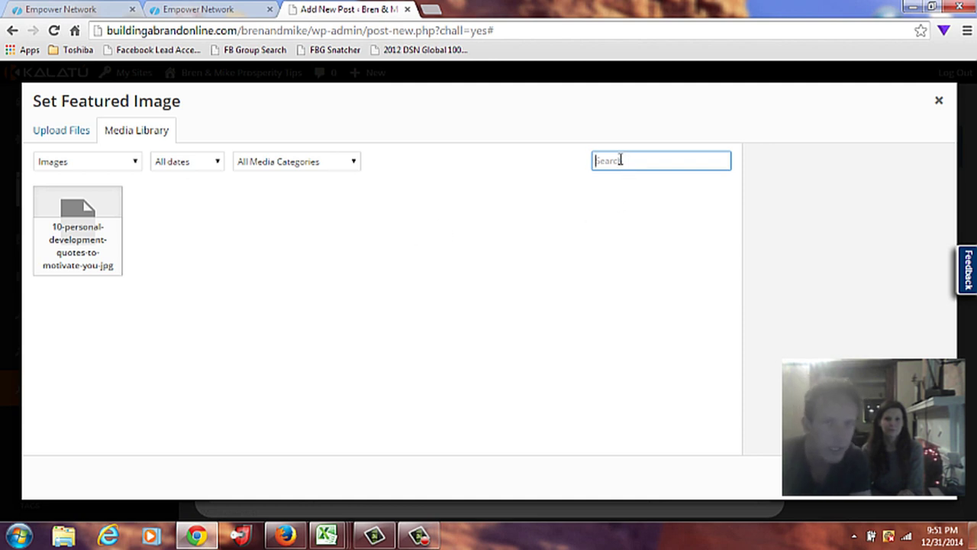
click(353, 163)
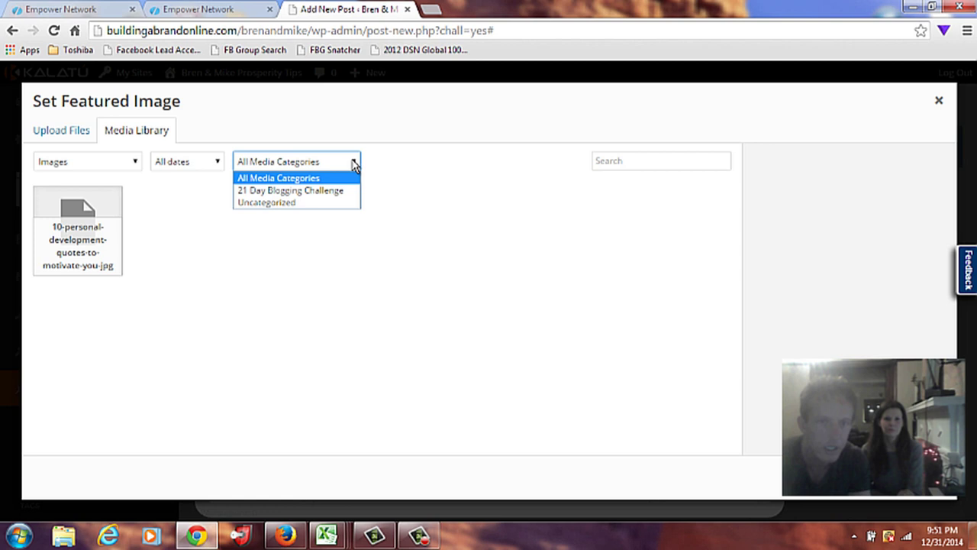
click(341, 193)
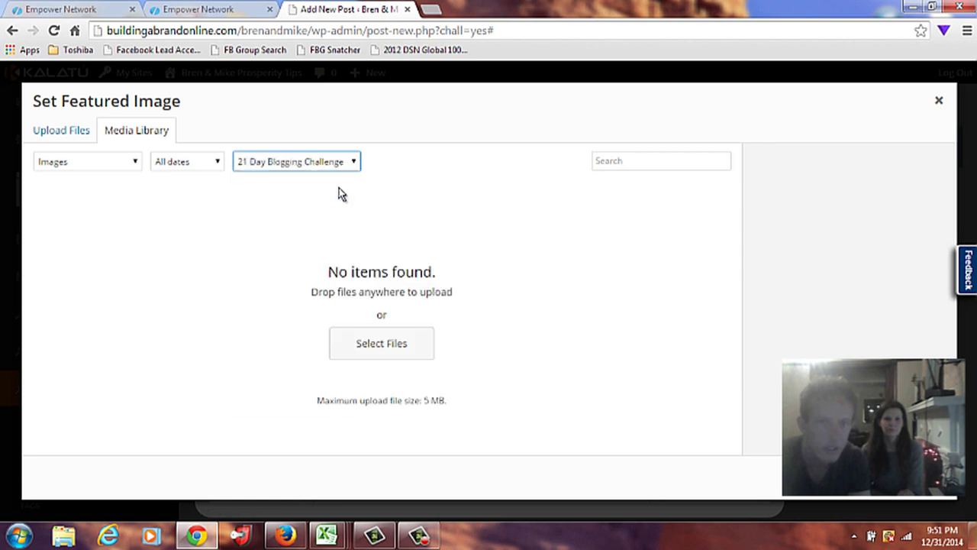
click(354, 164)
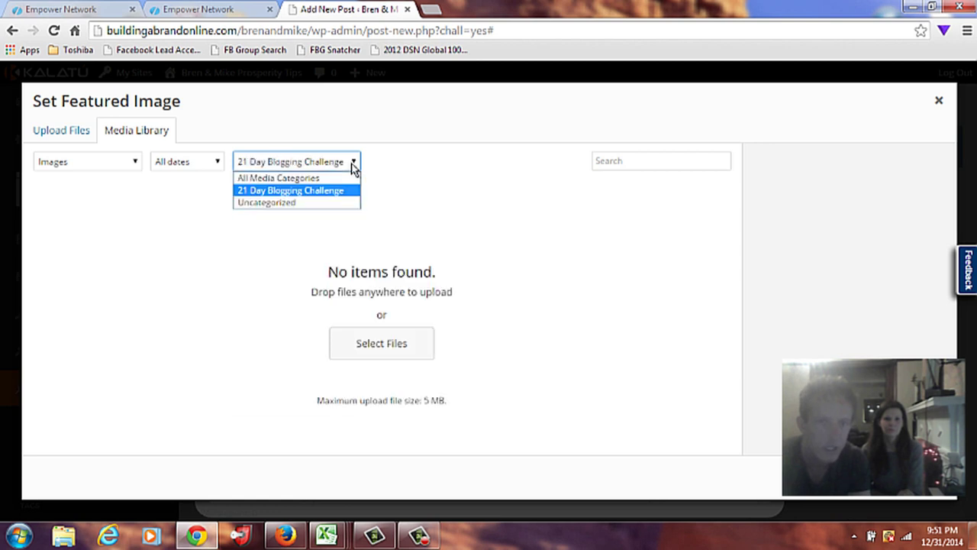
click(316, 204)
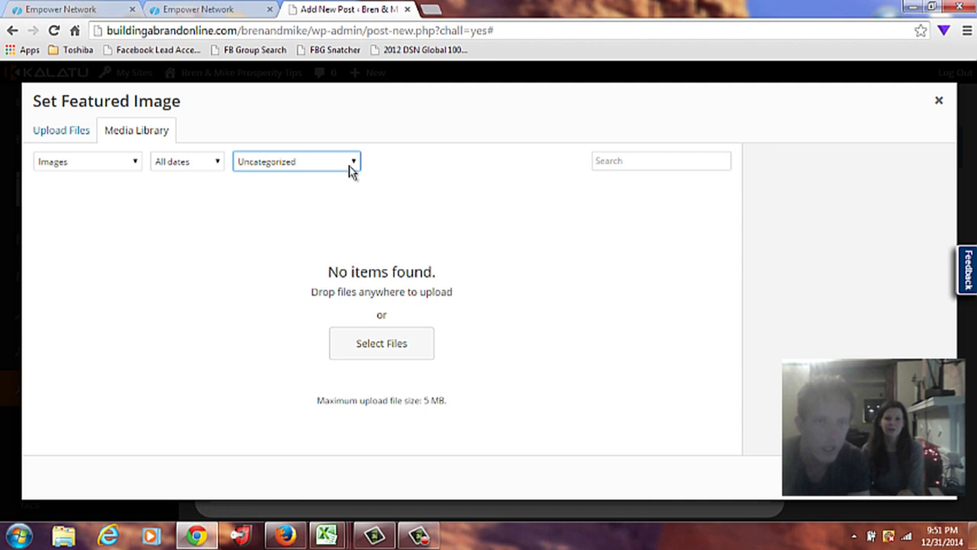
click(80, 134)
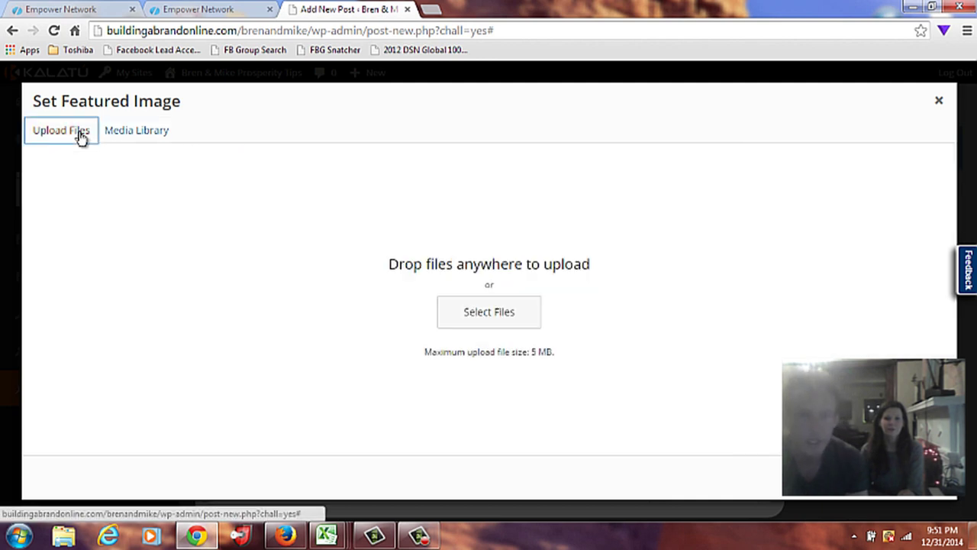
click(463, 309)
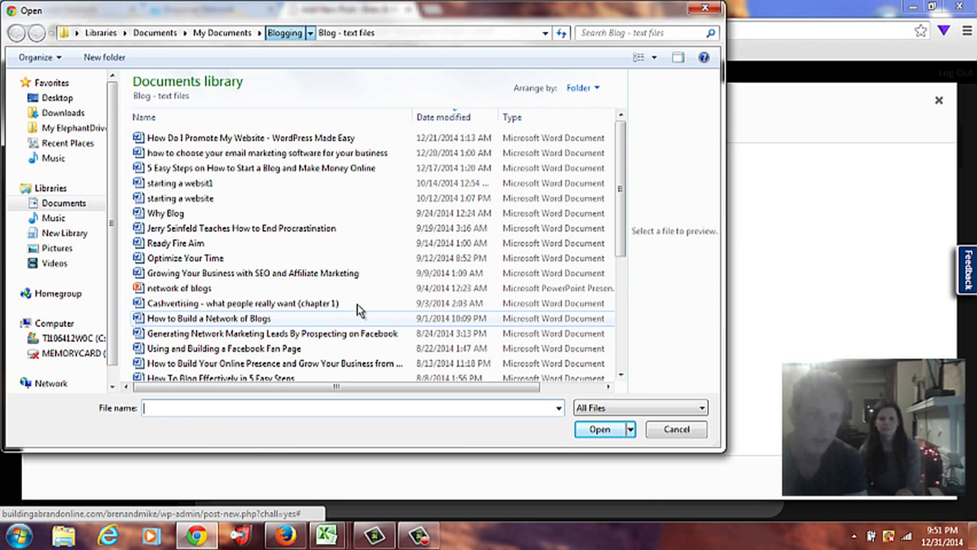
Switch the Open dialog to Large Icons and upload the 'how to start a blog - start blogging' image.
key(alt+Up)
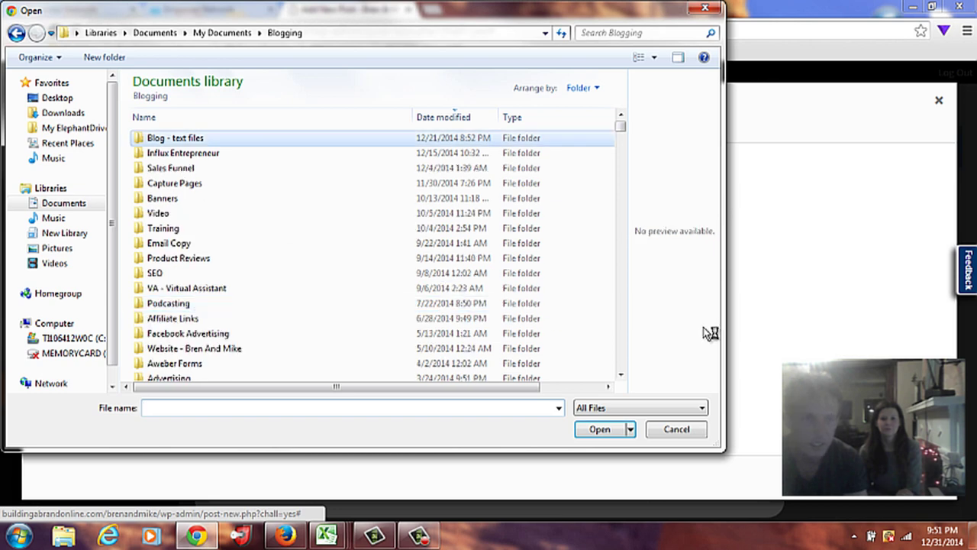
click(618, 312)
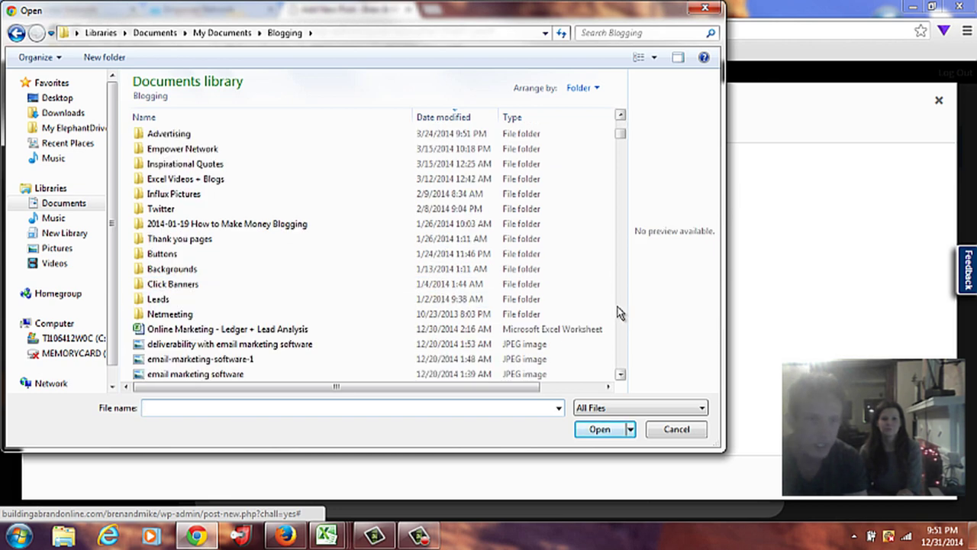
click(619, 311)
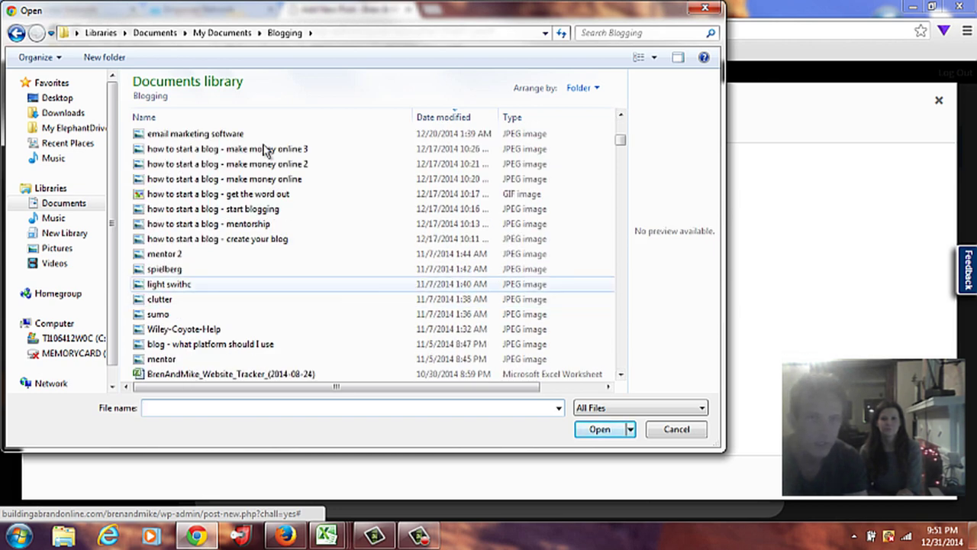
click(656, 59)
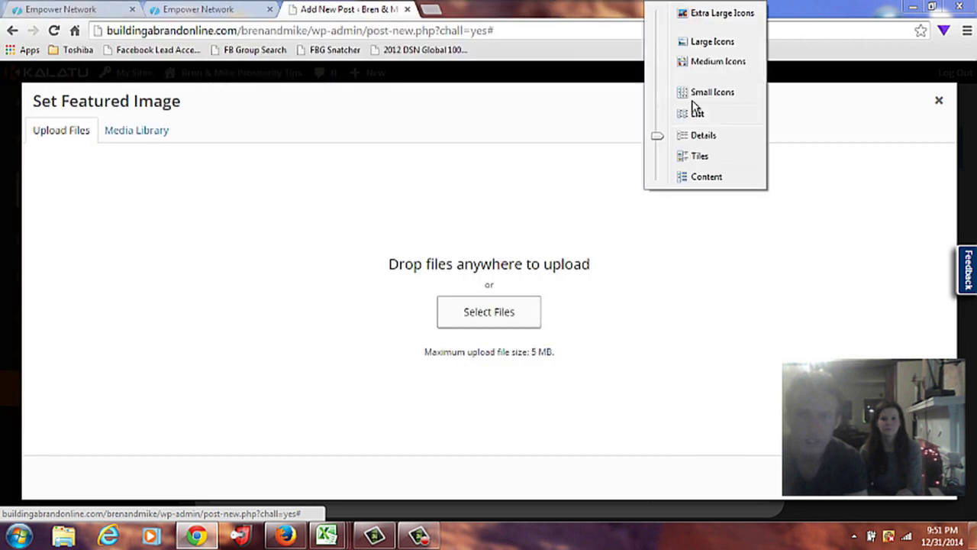
click(712, 42)
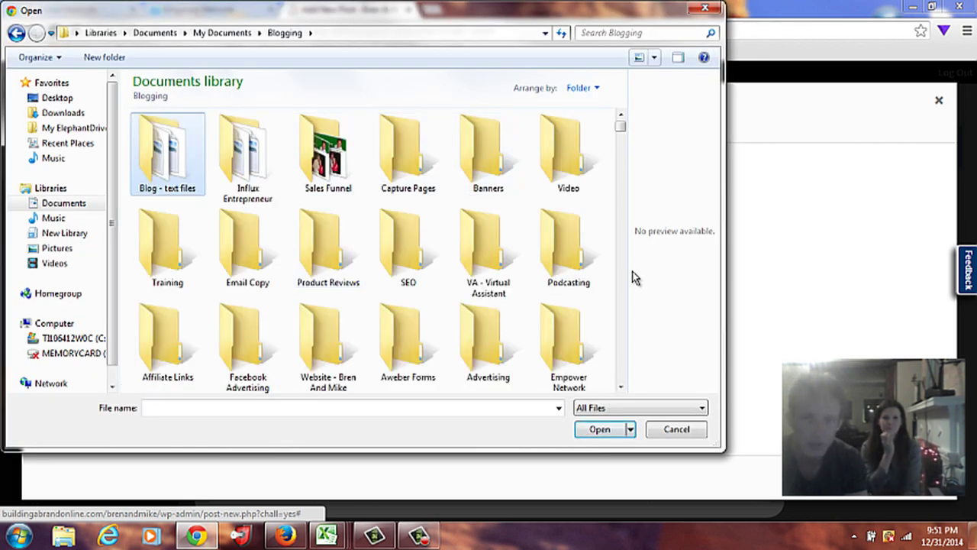
scroll(621, 281, down, 3)
scroll(623, 283, down, 3)
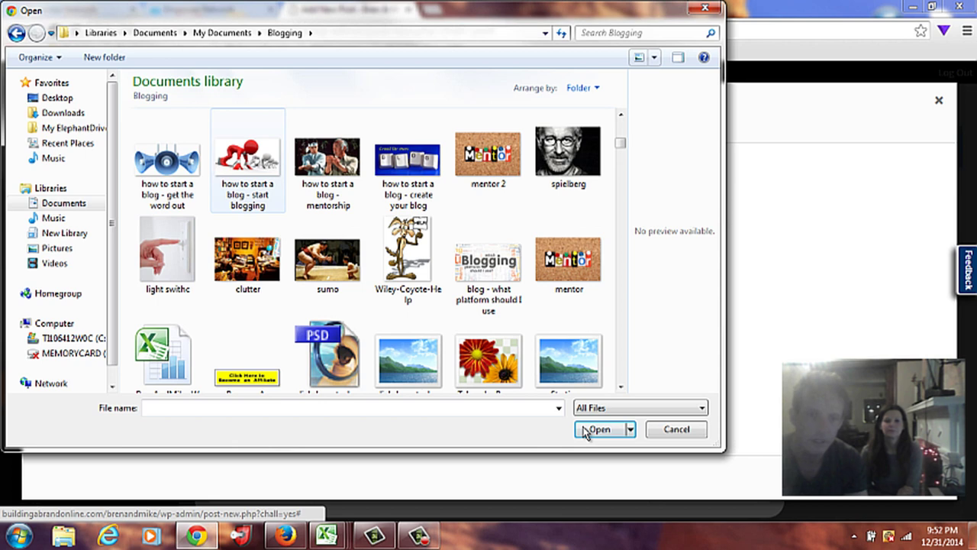
click(599, 429)
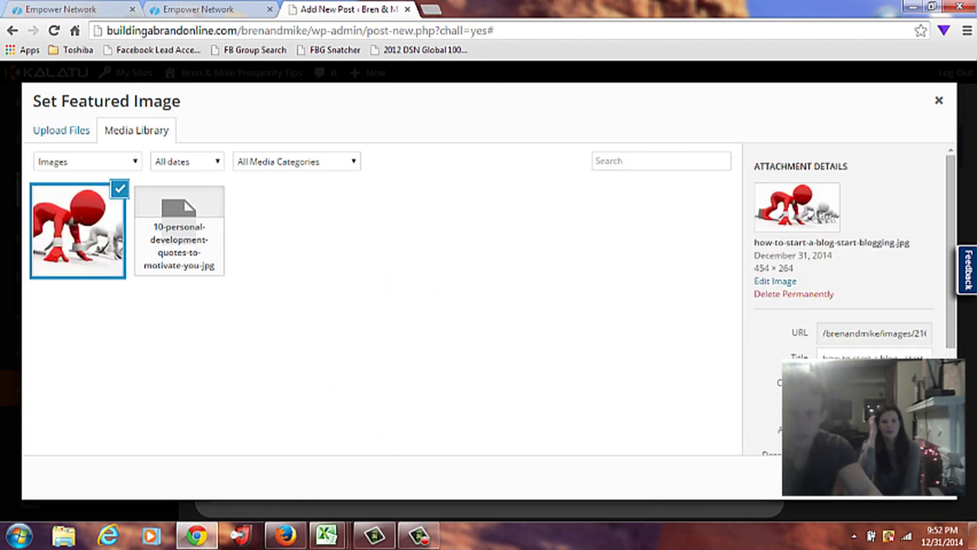
Set the featured image and write an intro on Will Smith's inspirational information about work ethic and focus.
click(901, 477)
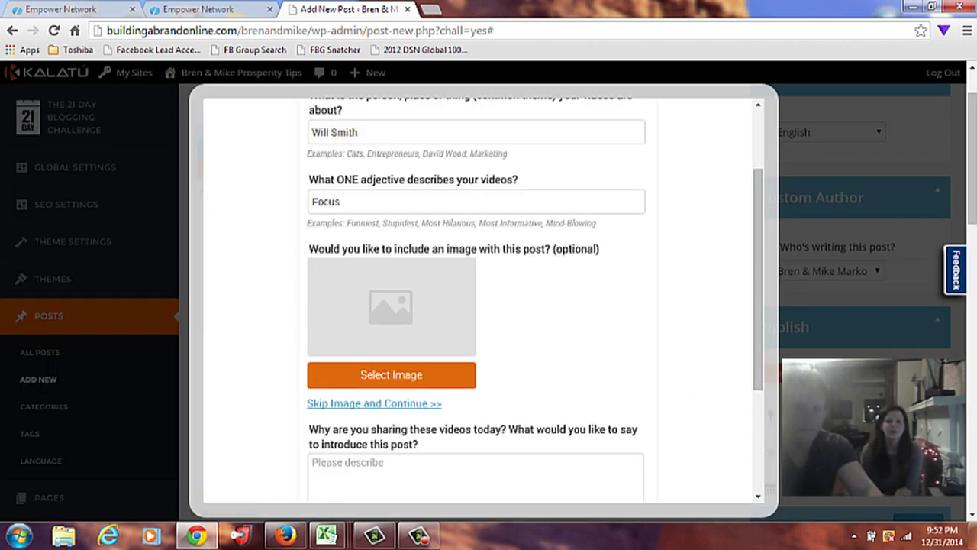
scroll(462, 405, down, 2)
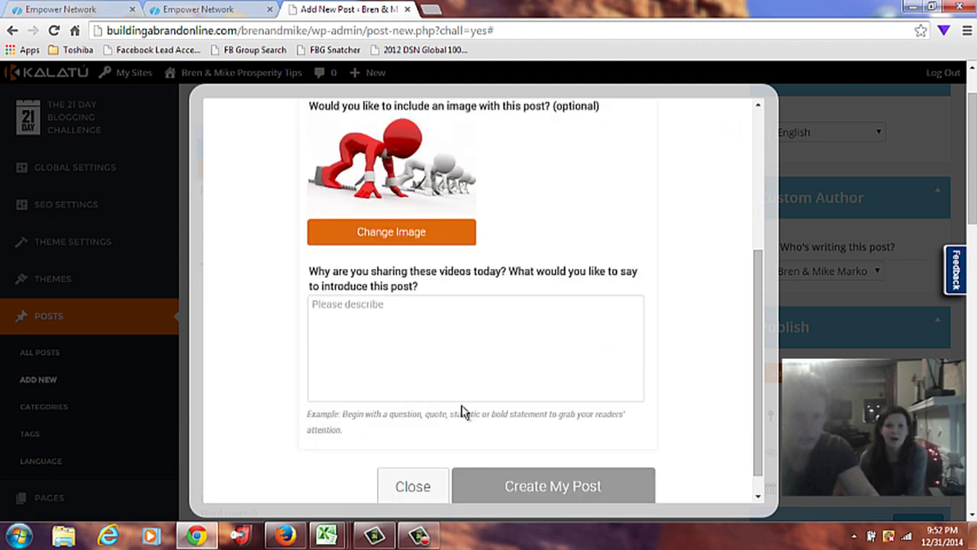
click(443, 347)
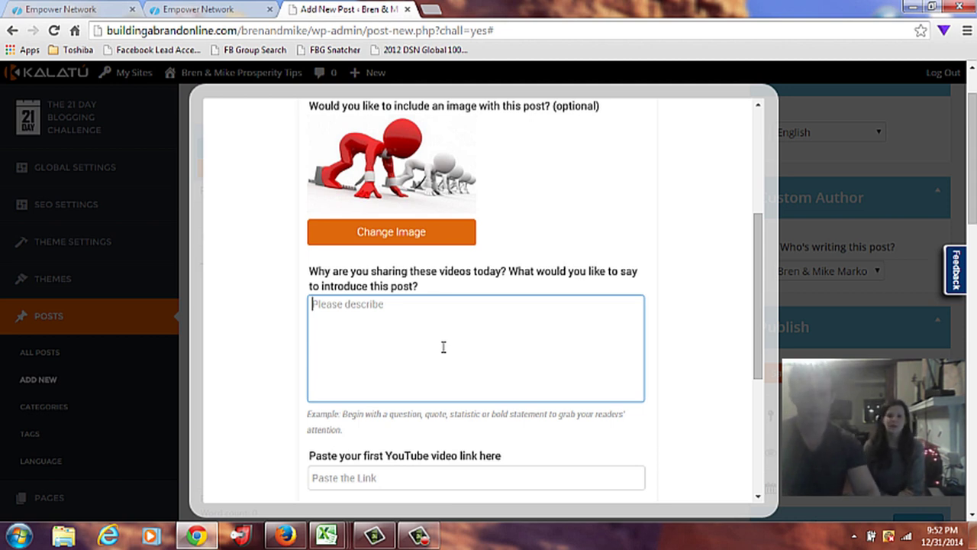
text(We f)
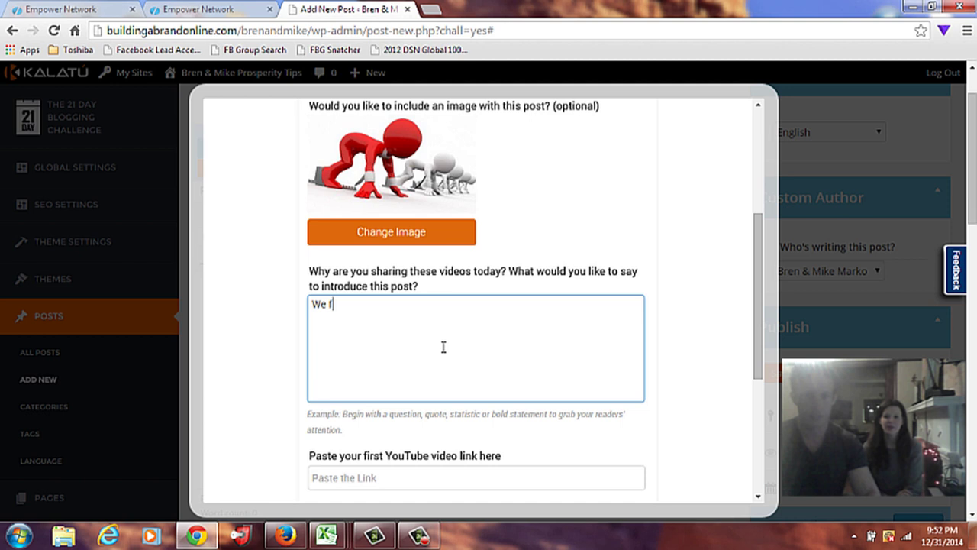
text(eel that Will)
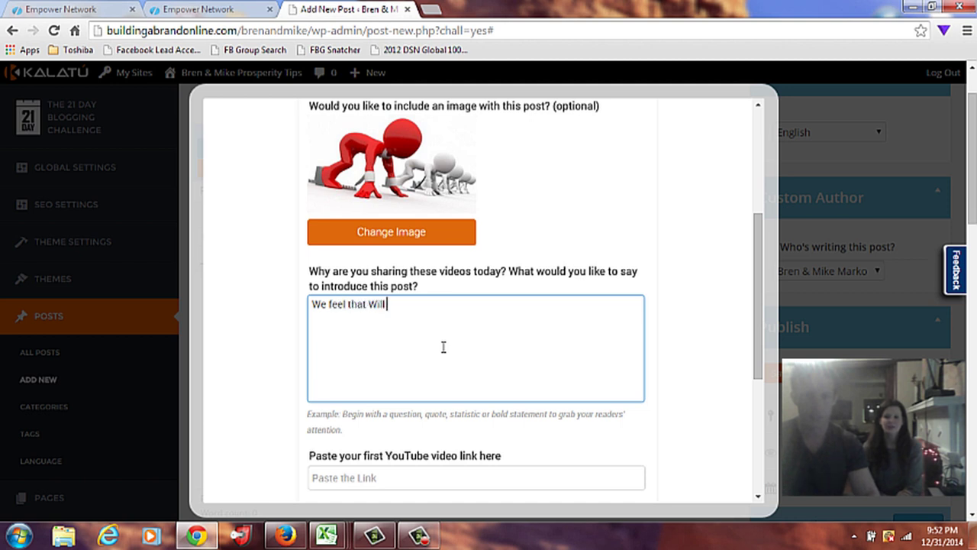
text( Smith has )
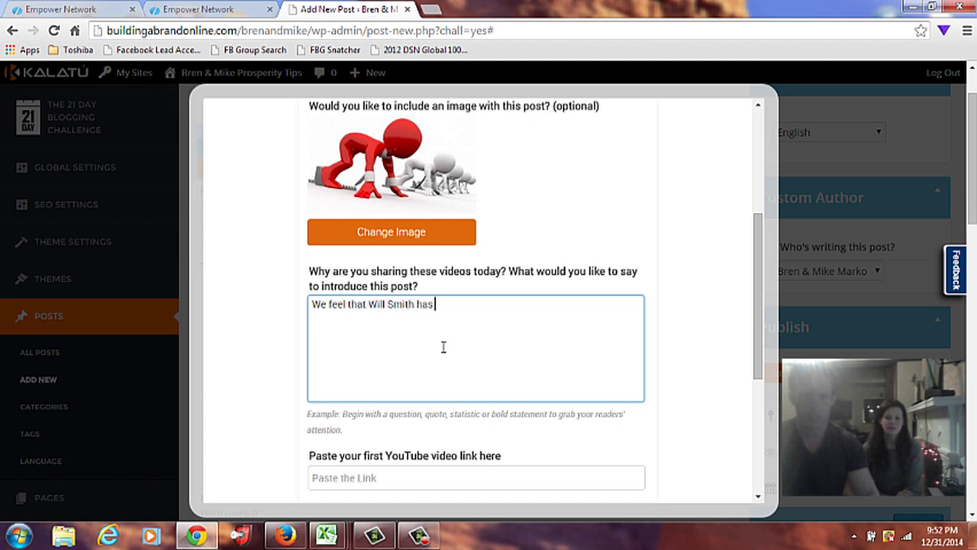
text(great information)
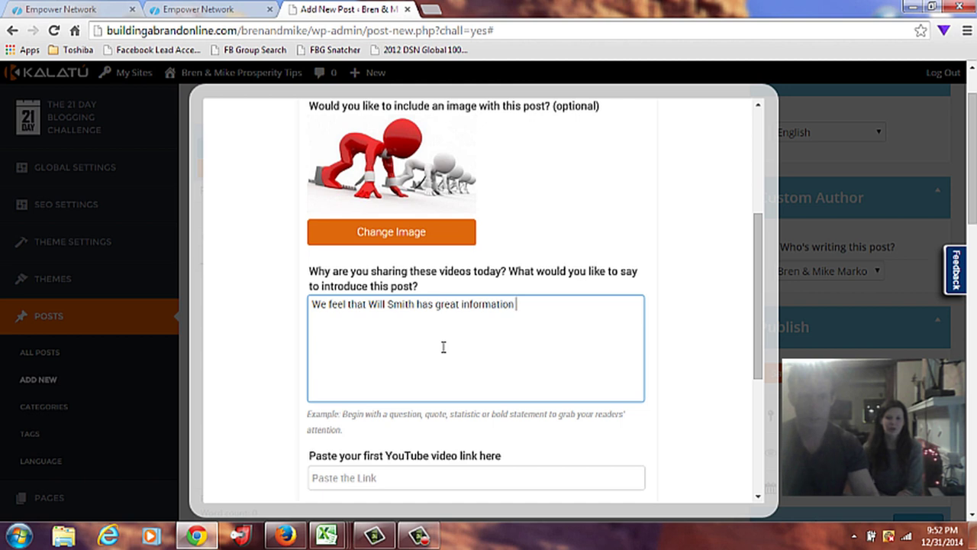
click(460, 305)
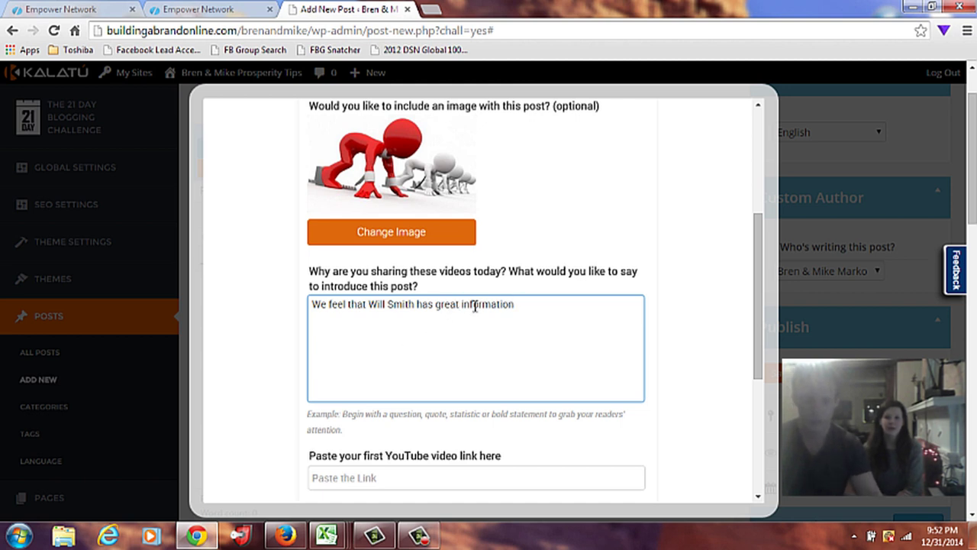
text(inspirational in)
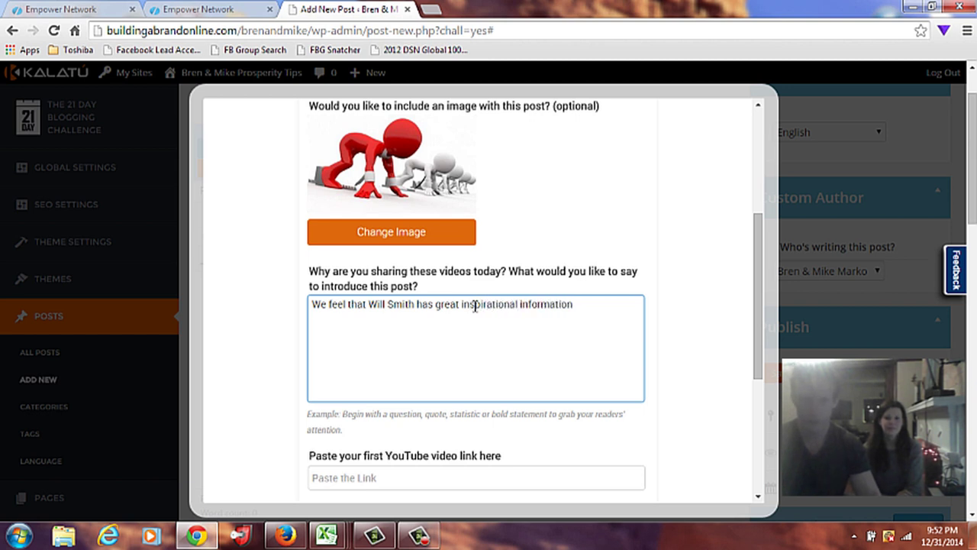
text(work et)
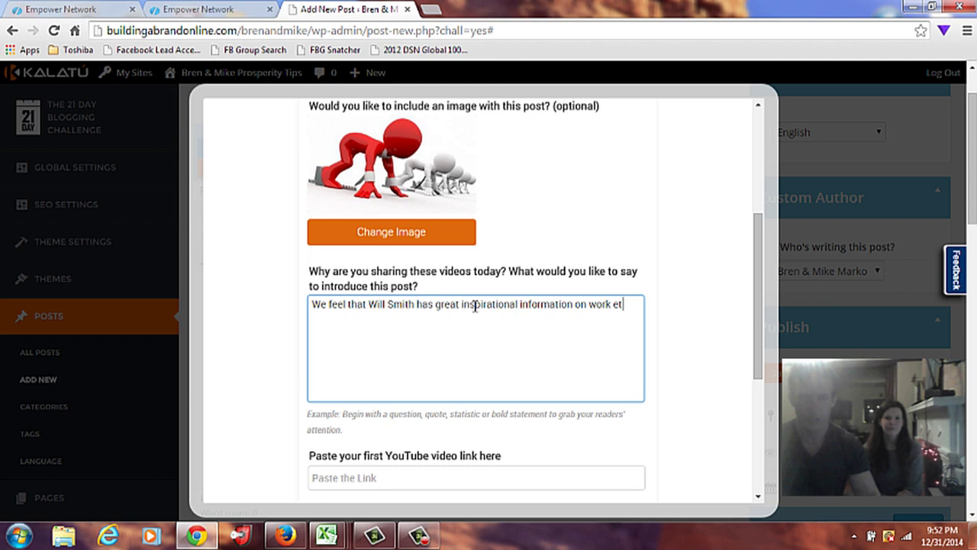
text(hic and focus )
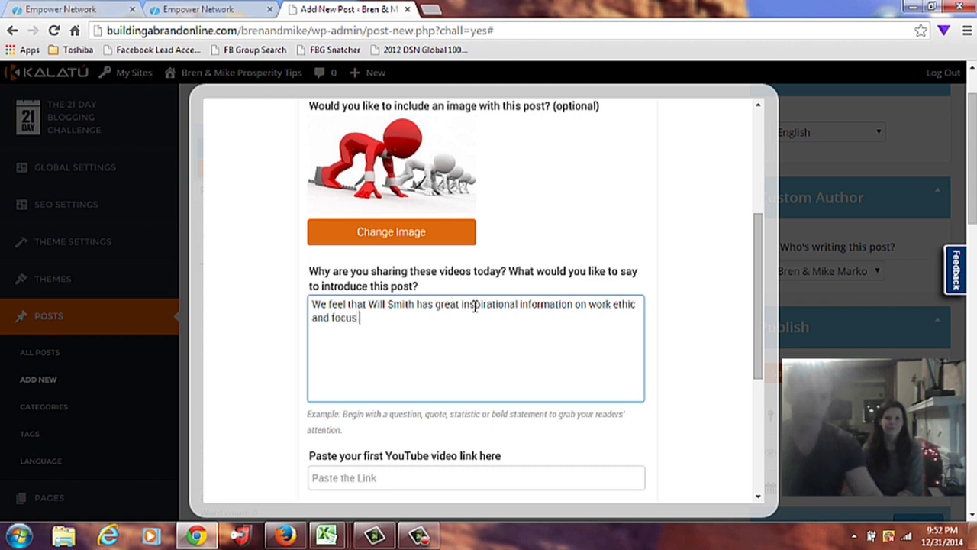
text(.)
scroll(442, 301, down, 1)
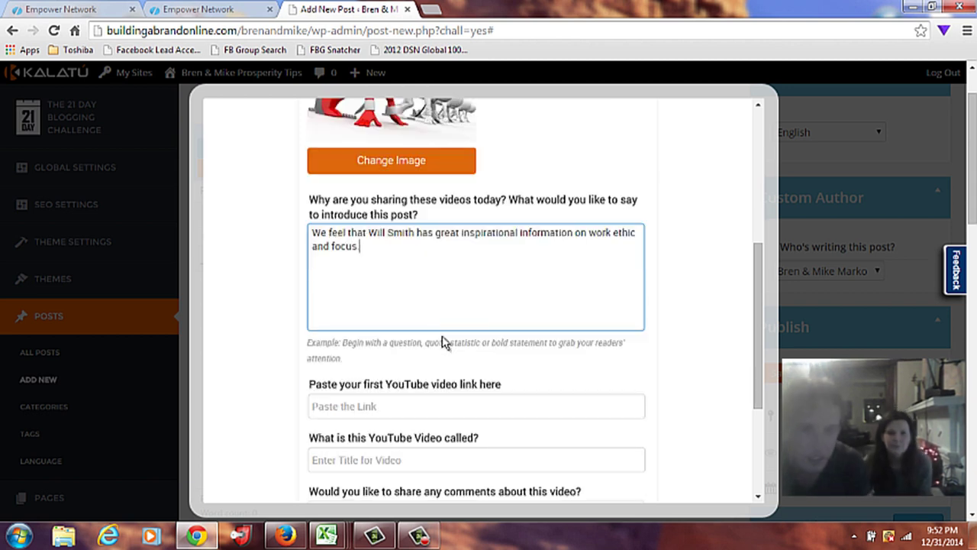
Paste the first YouTube video link and title it 'Will Smith On Work Ethic & Focus'.
scroll(442, 339, down, 1)
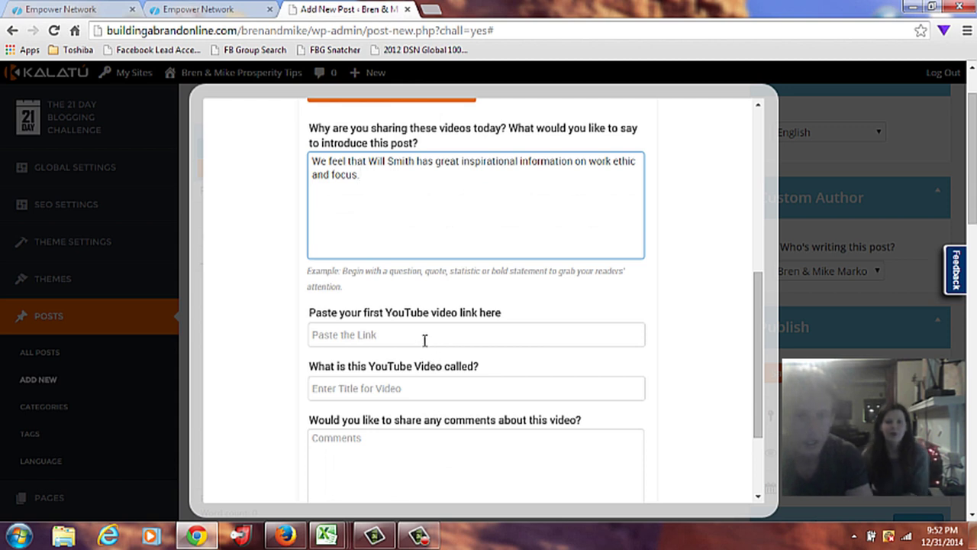
click(424, 336)
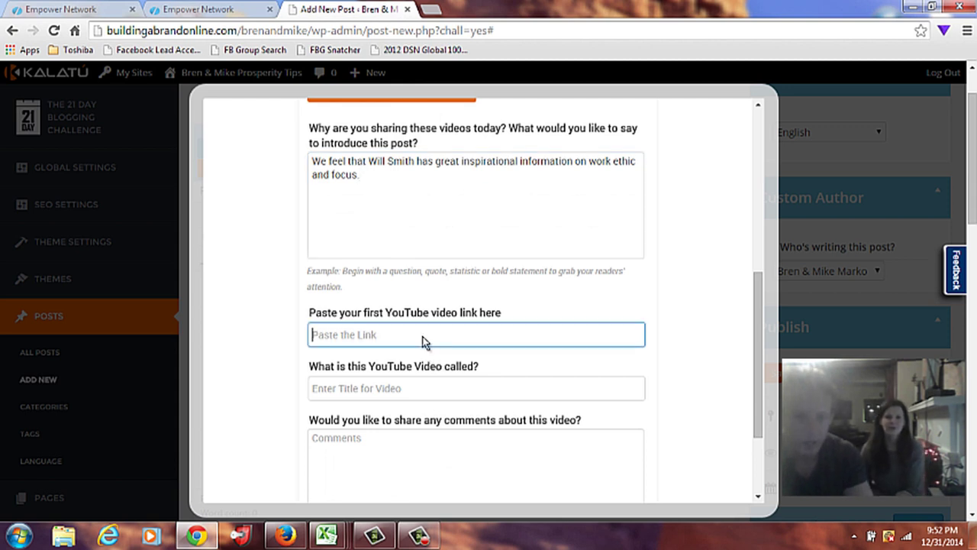
scroll(426, 343, up, 1)
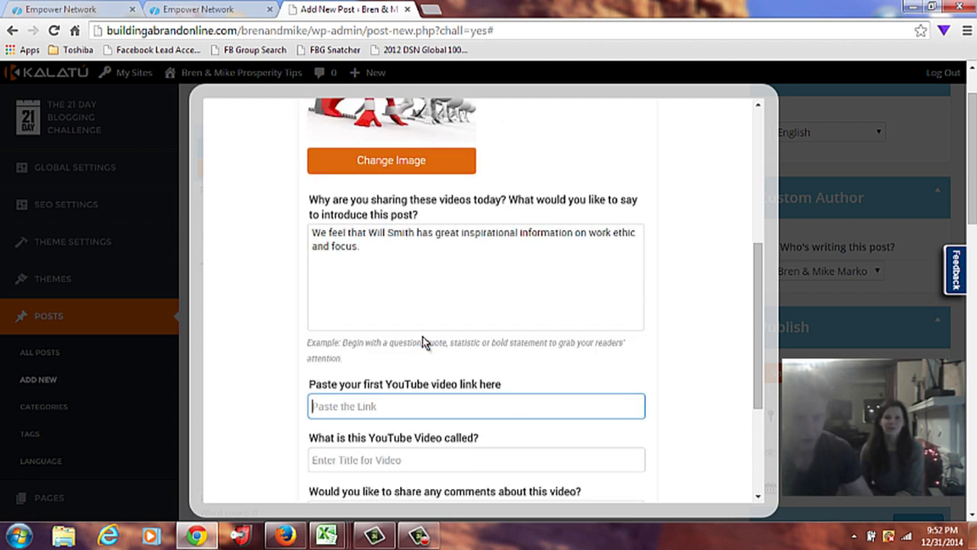
text(https://www.youtube.com/watch?v=xVdEQrKrEms)
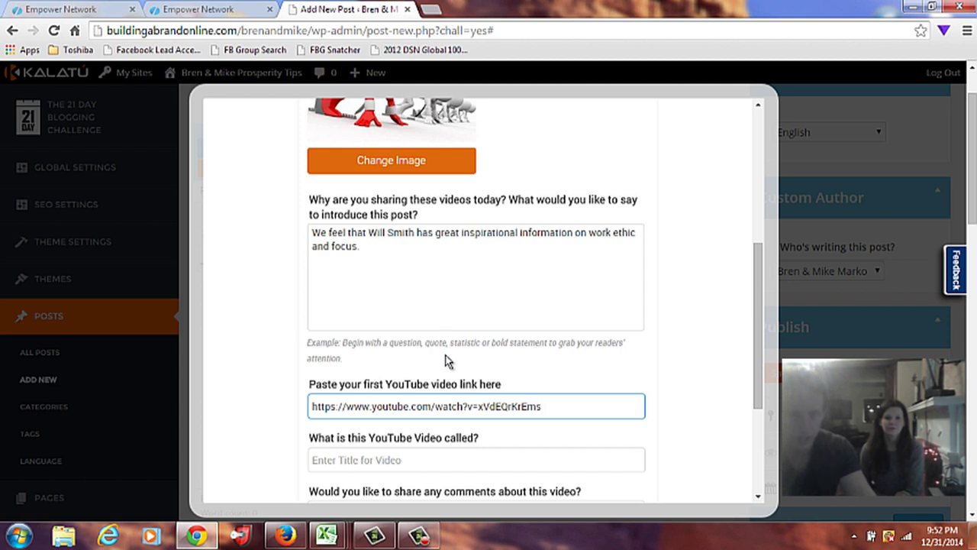
scroll(447, 360, down, 1)
click(452, 382)
text(Will Smith On Work Ethic & Focus)
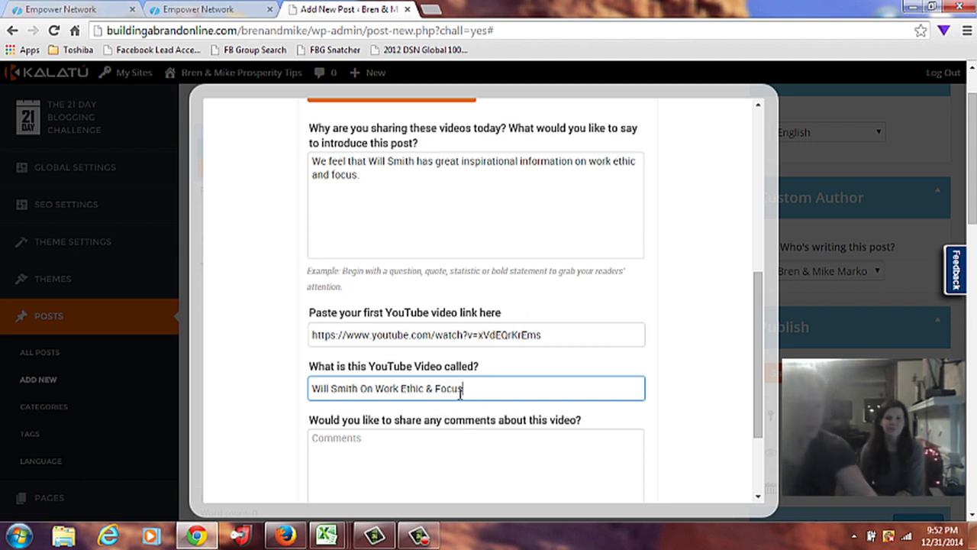
scroll(480, 388, down, 3)
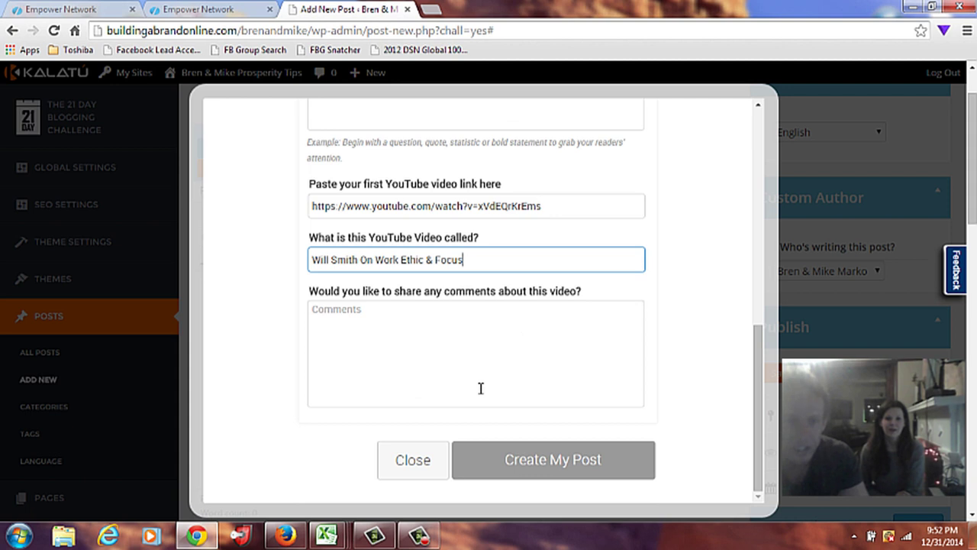
click(470, 333)
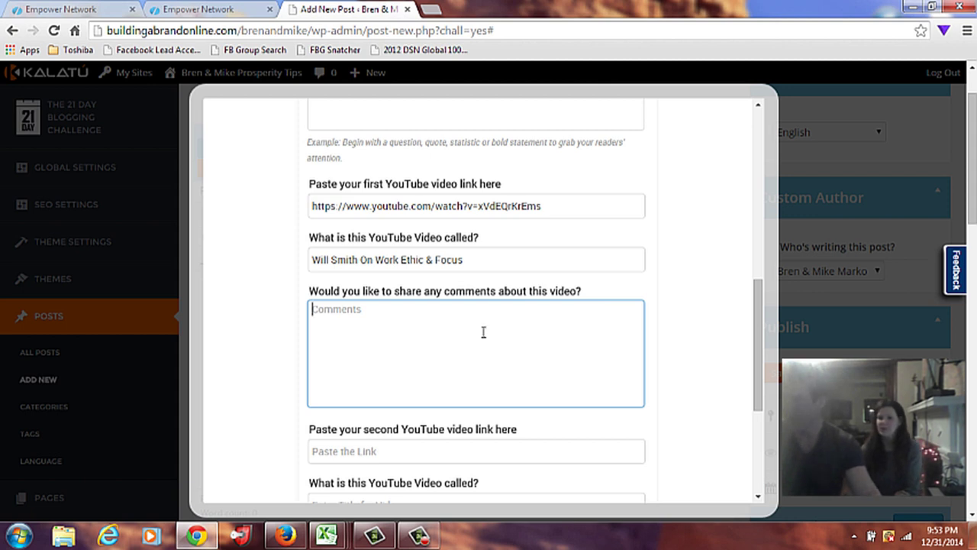
key(alt+Tab)
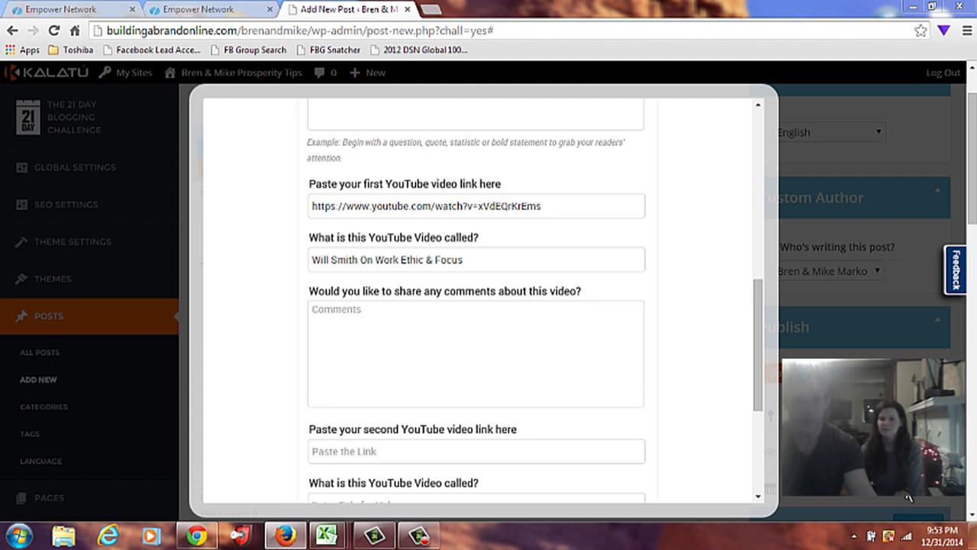
click(468, 338)
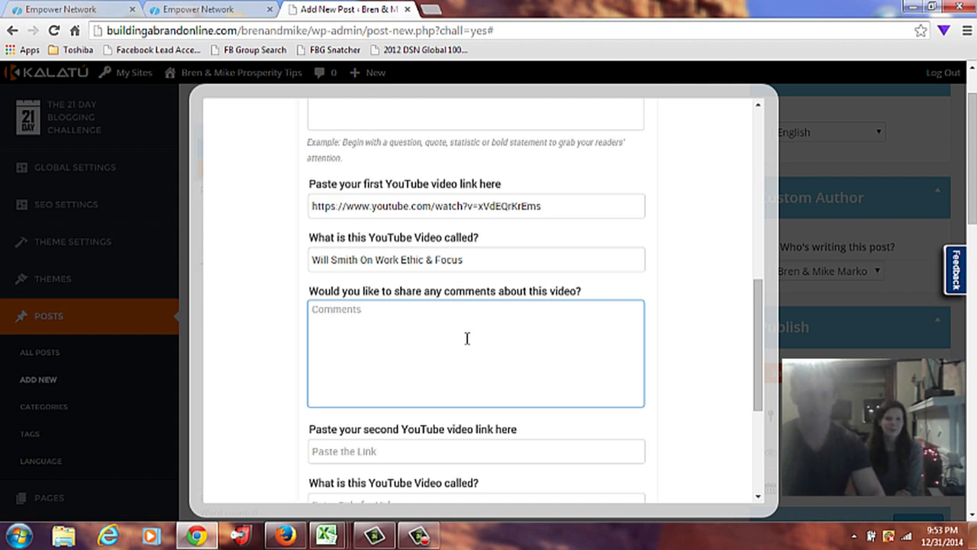
Comment 'The importance of perseverance, and that you can do anything as long as you put the effort into it.'.
text(The impor)
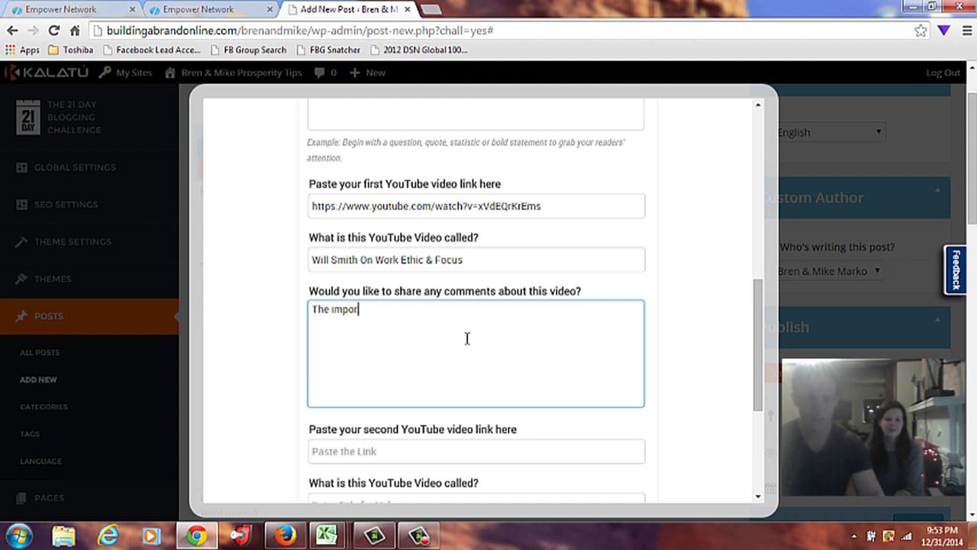
text(tance of p)
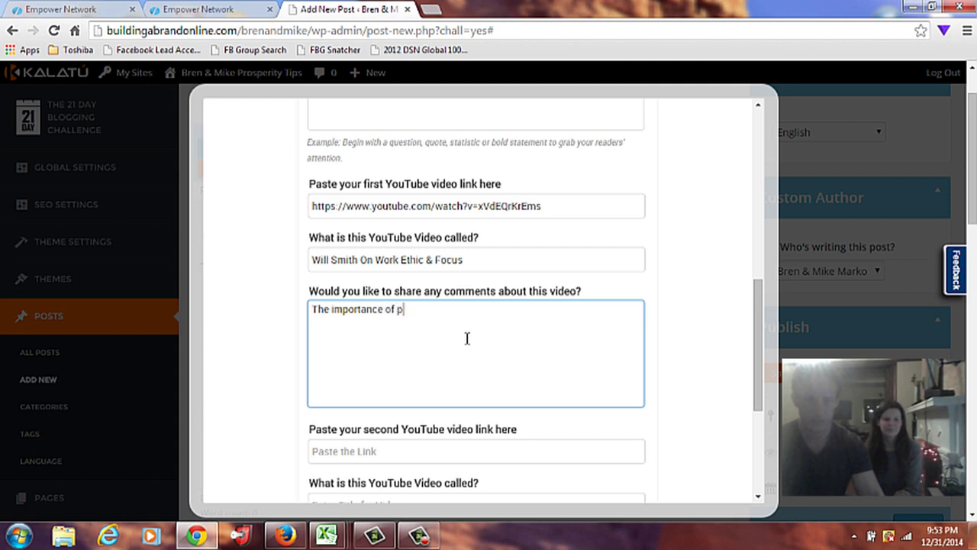
text(erseverance)
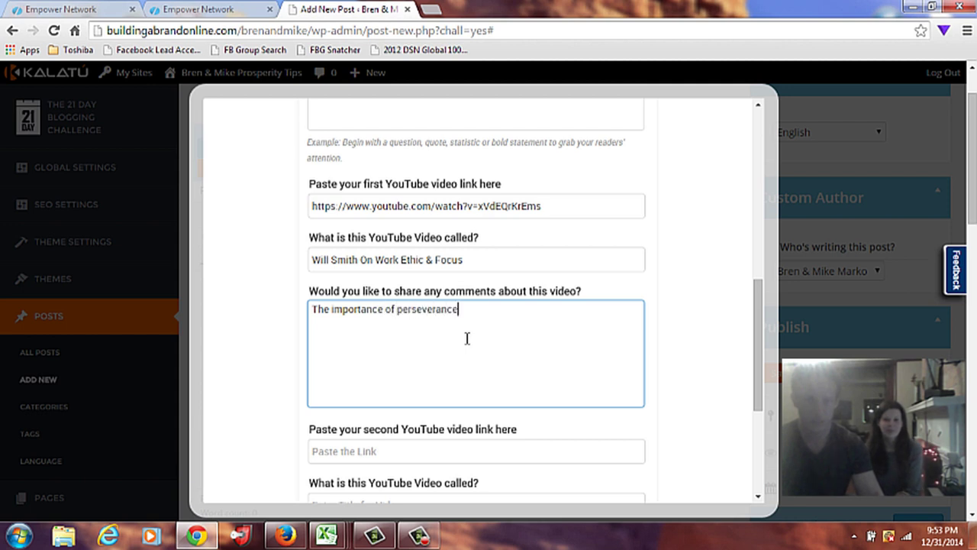
key(BackSpace)
key(BackSpace)
key(BackSpace)
key(BackSpace)
text(ence.)
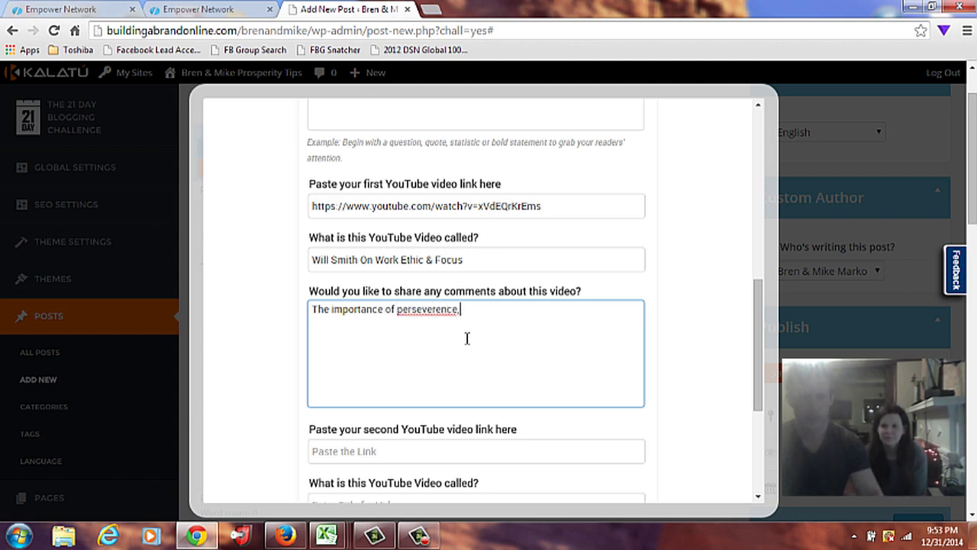
key(BackSpace)
text(, and that)
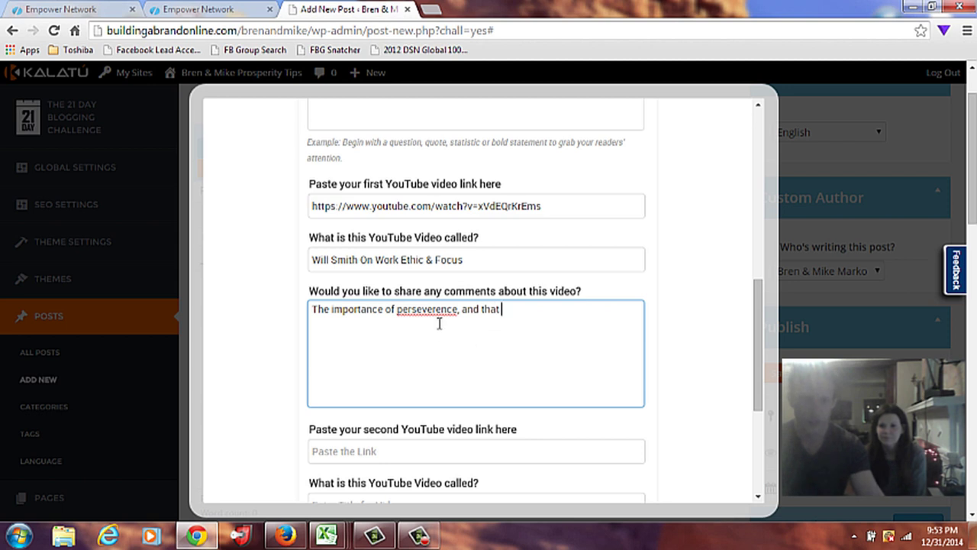
right_click(433, 313)
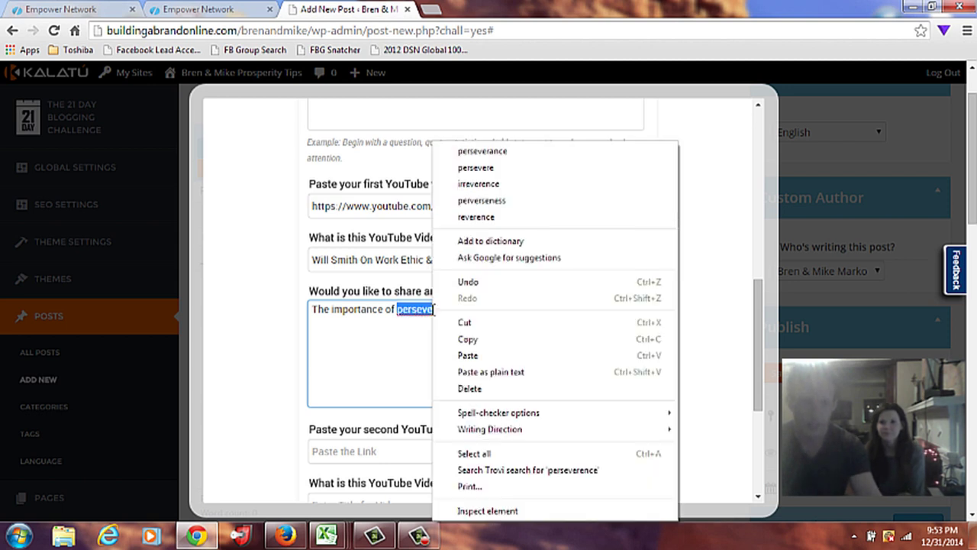
click(483, 151)
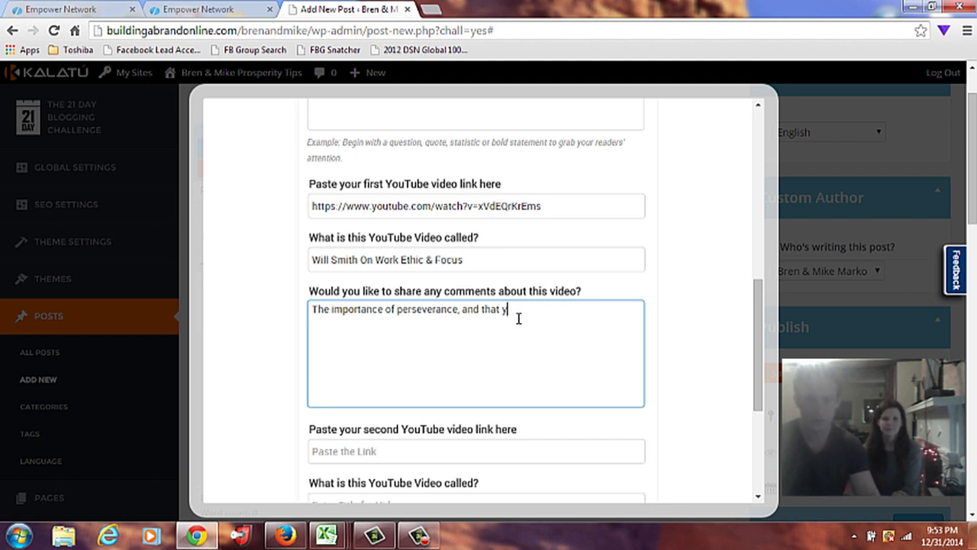
text(you can do anyth)
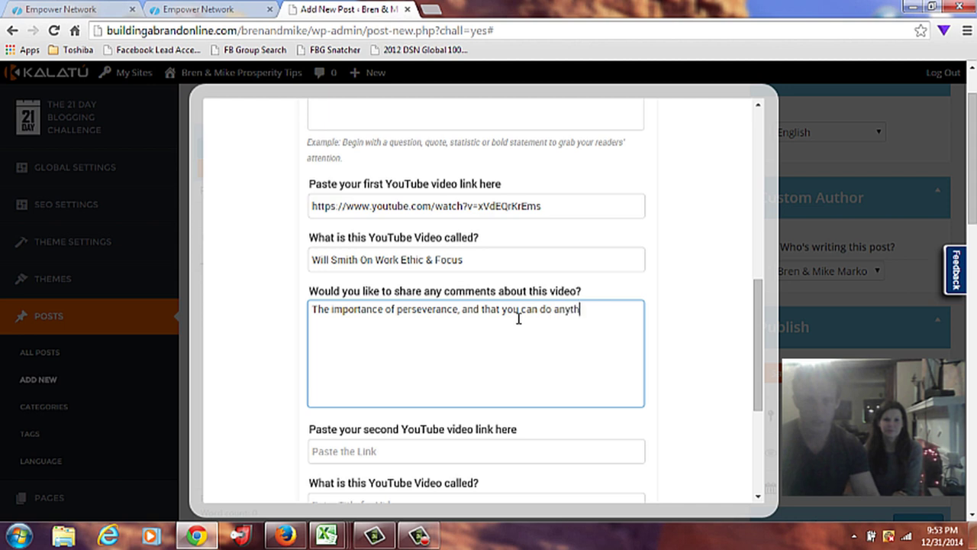
text(ign)
key(BackSpace)
key(BackSpace)
text(ng)
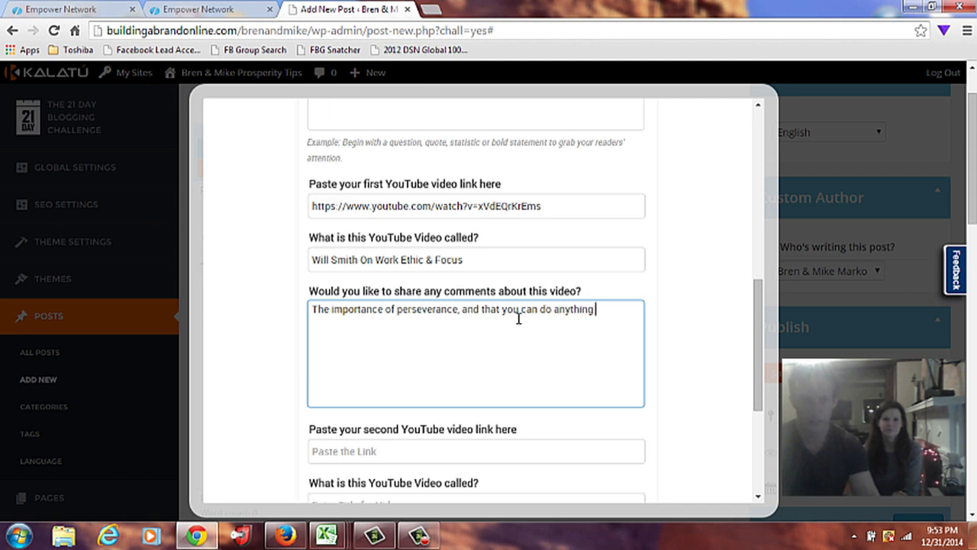
text( as long as you pu)
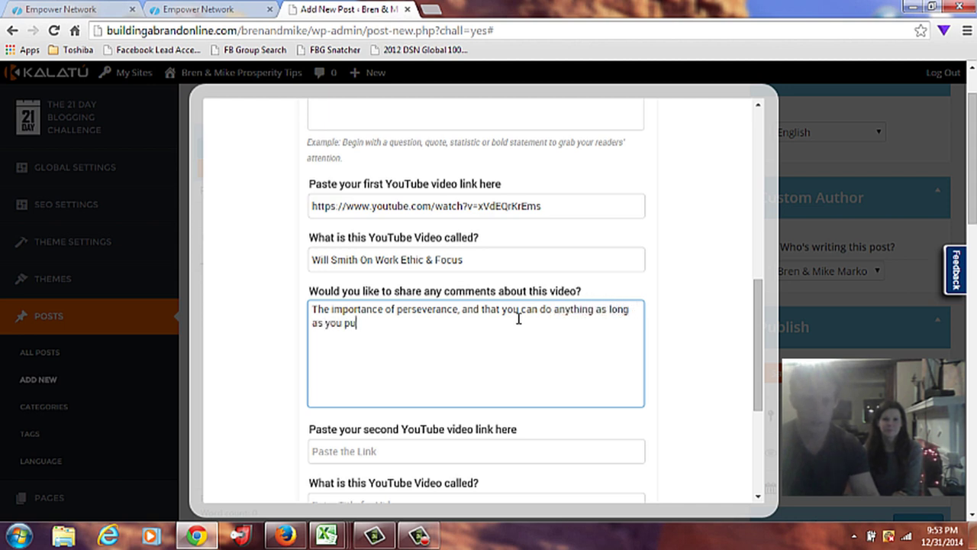
text(t the effort into it.)
scroll(522, 319, down, 1)
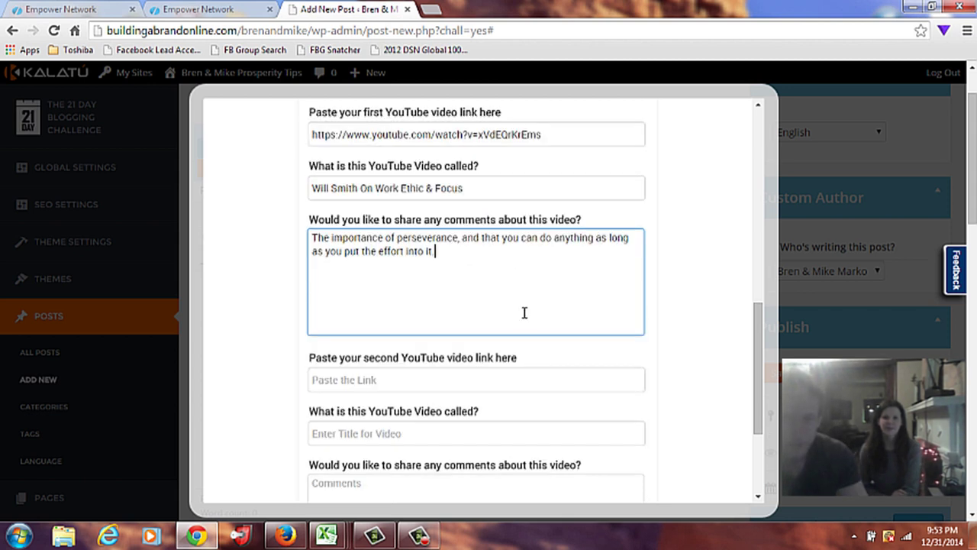
Paste the second YouTube video's URL into the second video link field.
click(512, 380)
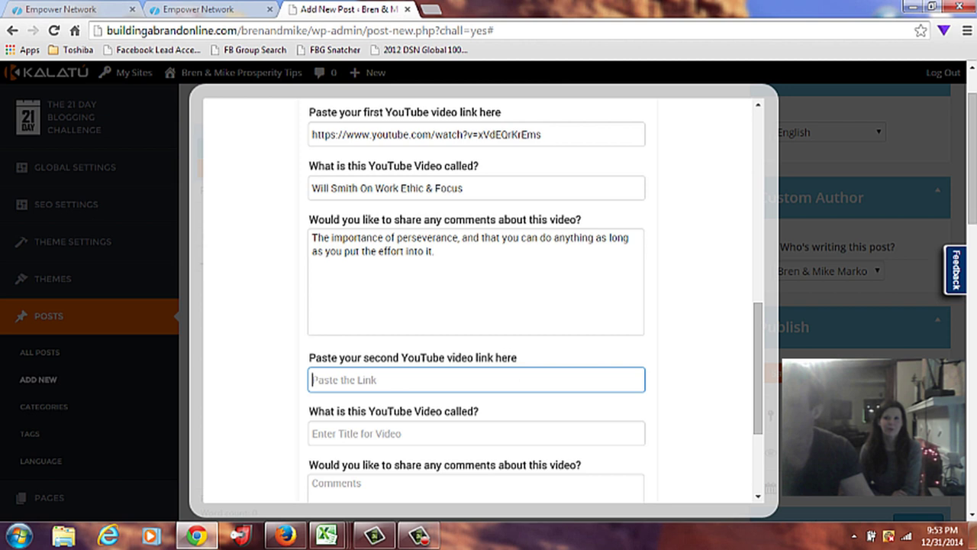
key(alt+Tab)
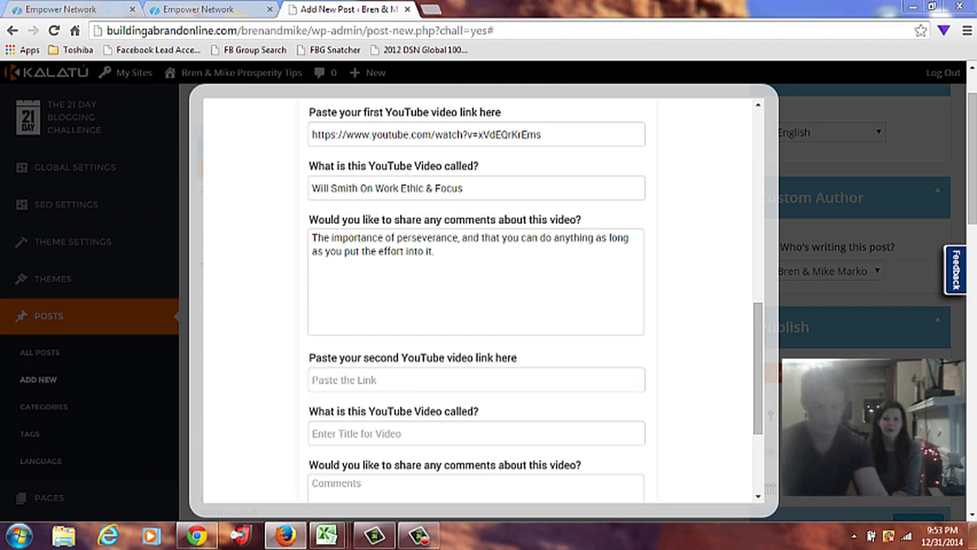
click(413, 376)
text(https://www.youtube.com/watch?v=YI1VXOC3tZU)
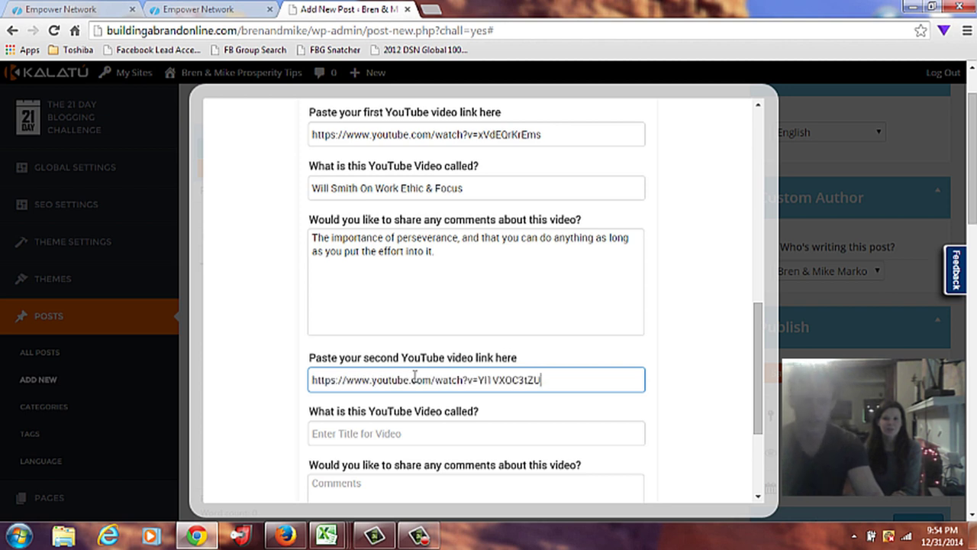
scroll(607, 388, down, 1)
scroll(609, 391, down, 1)
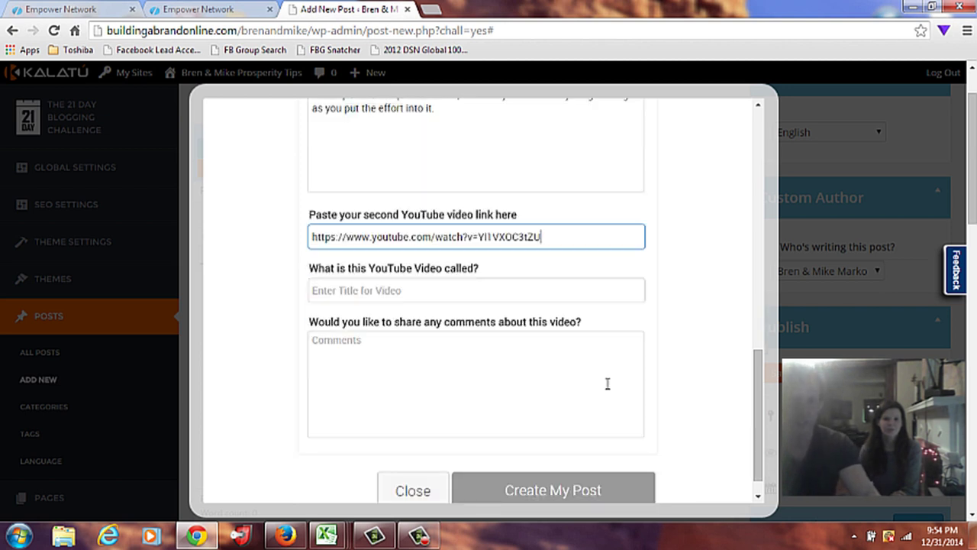
Paste the 'Motivational speaker: TONY ROBBINS…' title into the second video's title field.
click(488, 291)
key(ctrl+v)
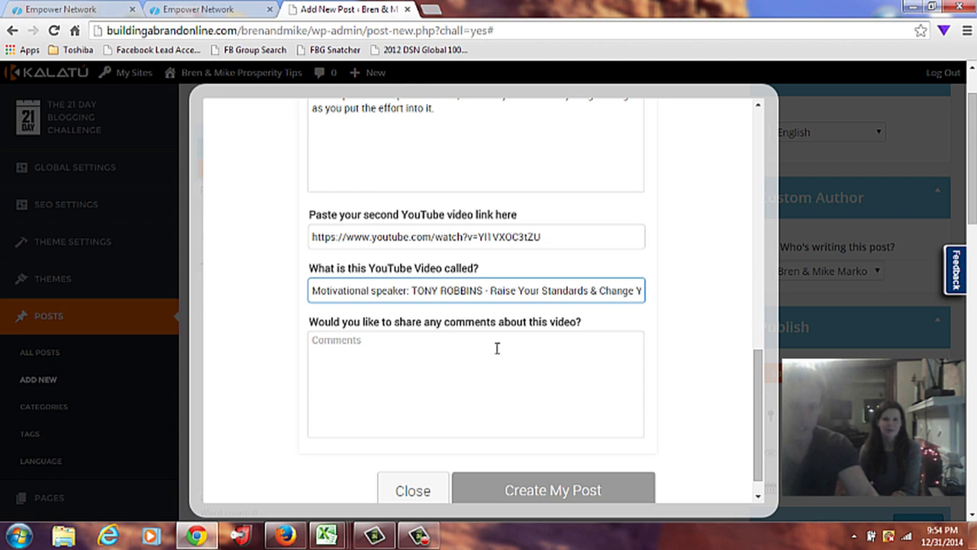
click(497, 348)
scroll(497, 353, down, 6)
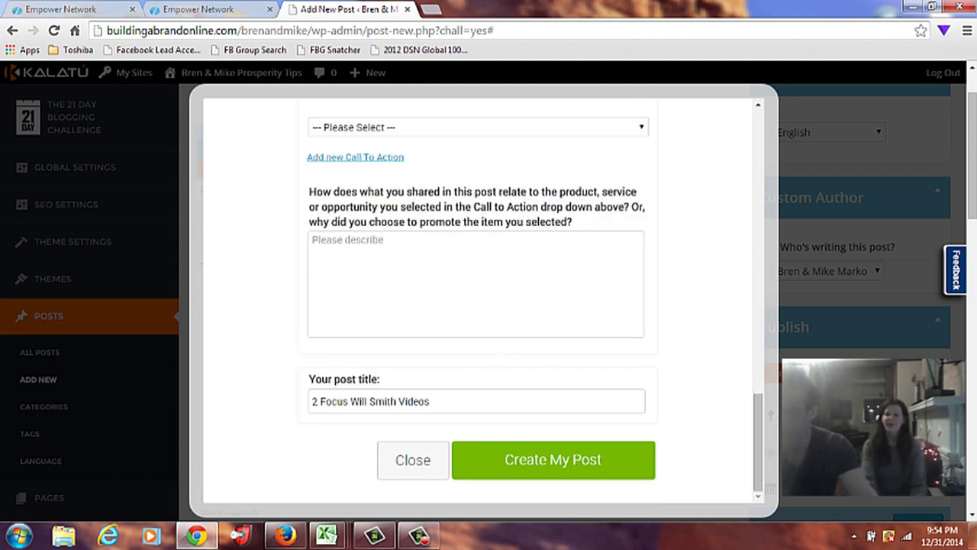
click(546, 278)
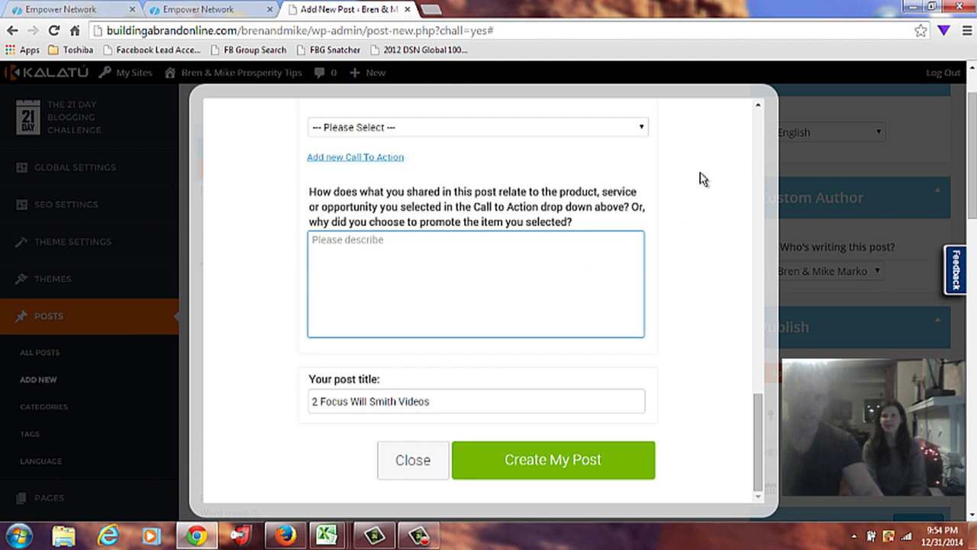
Enter the second video's comment: 'Whatever rituals you do on a daily basis can affect your success long term.'.
click(758, 111)
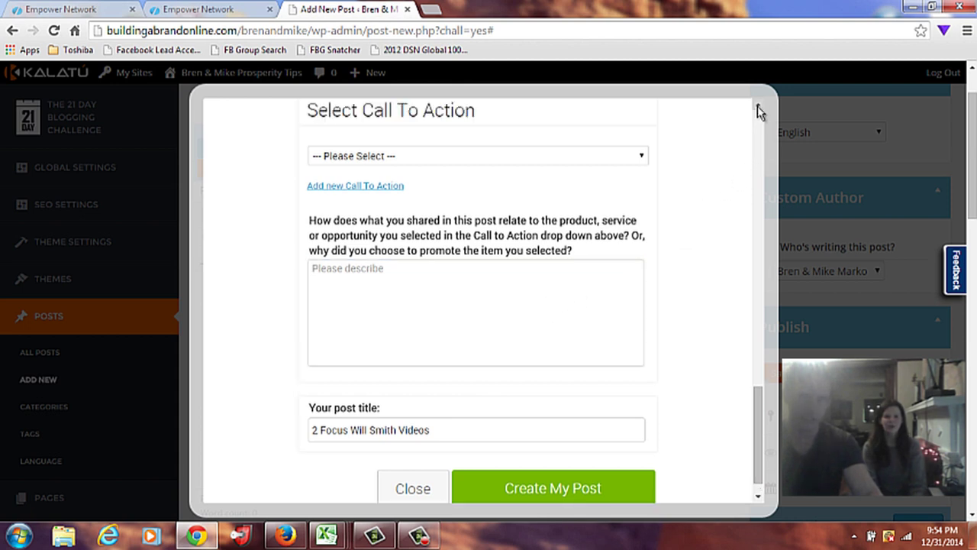
click(756, 112)
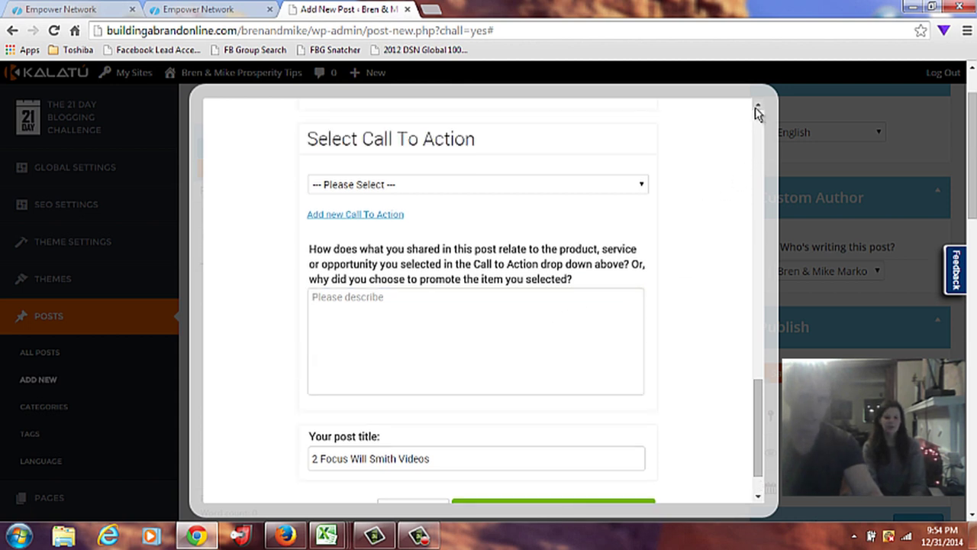
scroll(657, 265, up, 4)
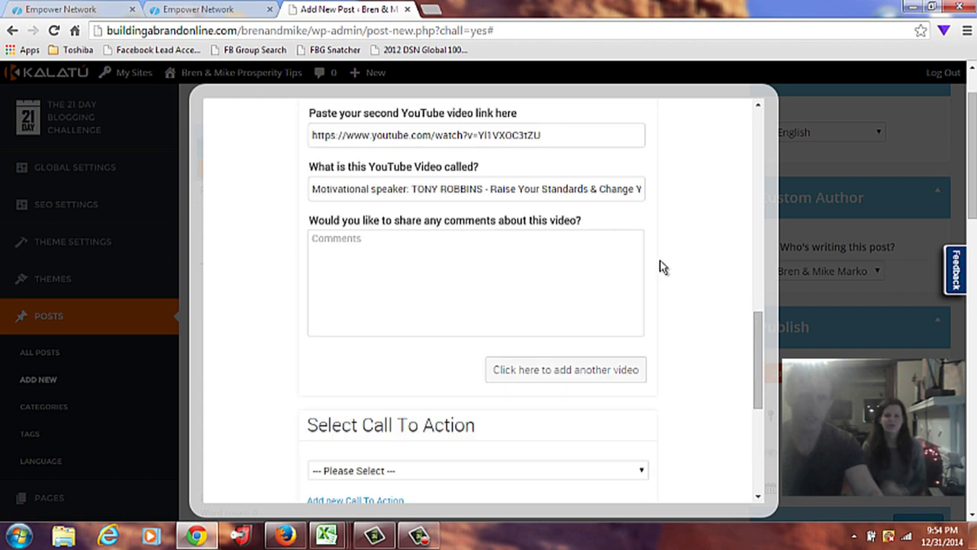
scroll(660, 268, up, 1)
click(594, 333)
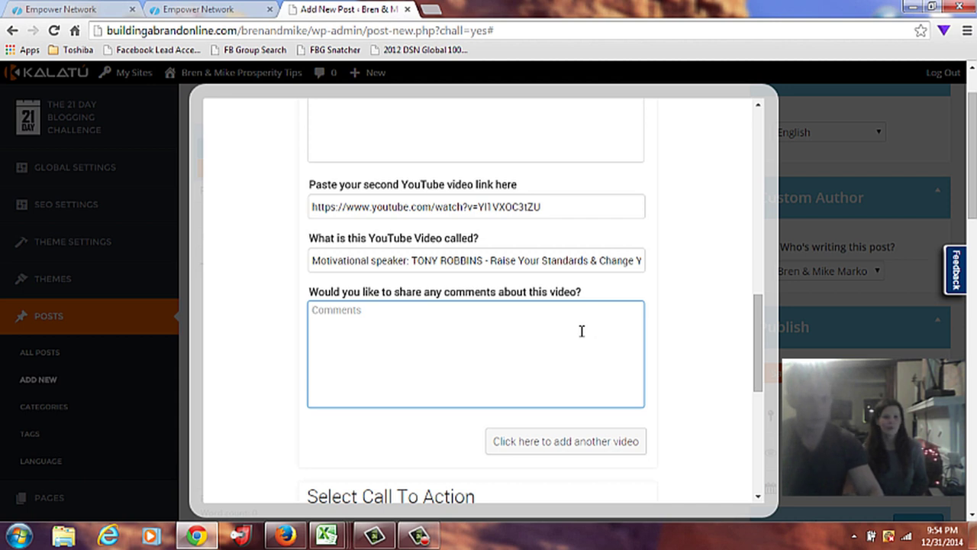
text(What)
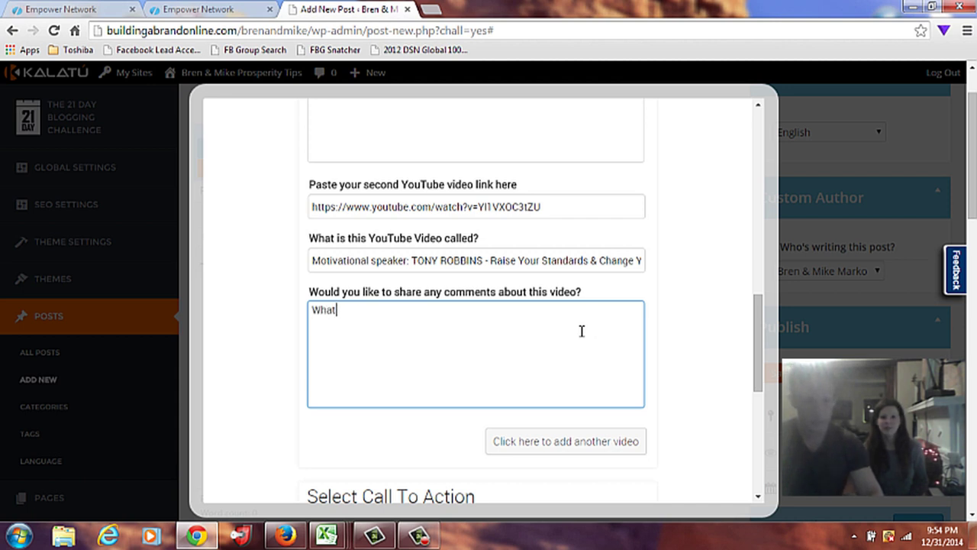
text(ever ritu)
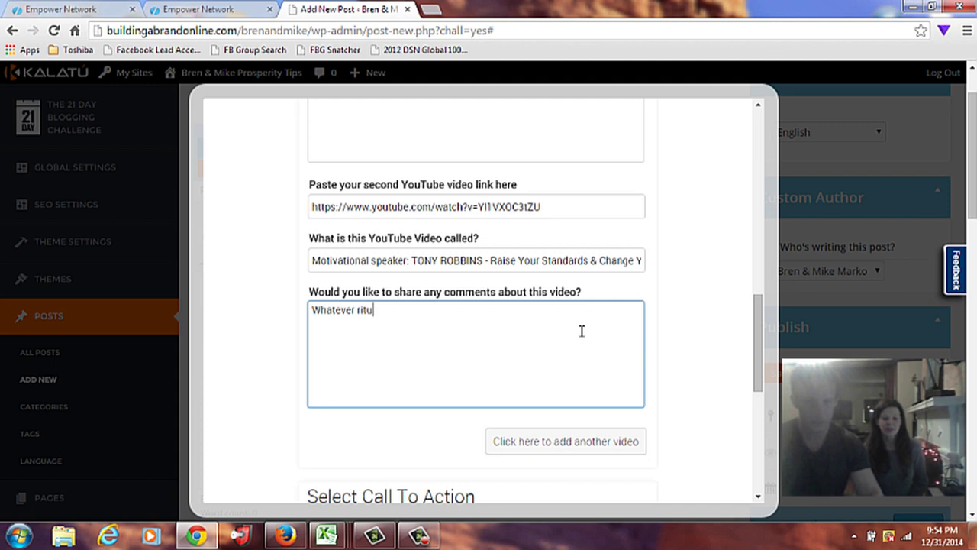
text(als you do on a daily)
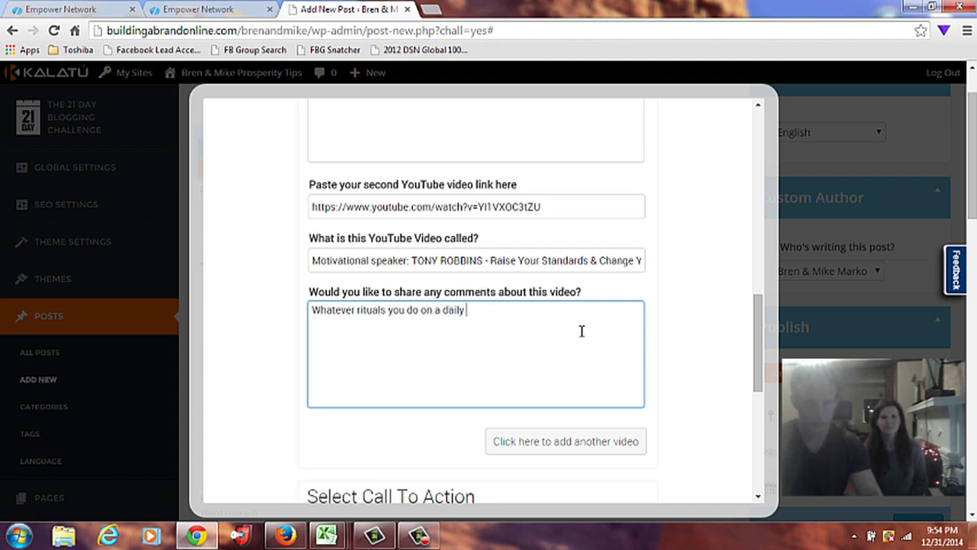
text( basis can affect)
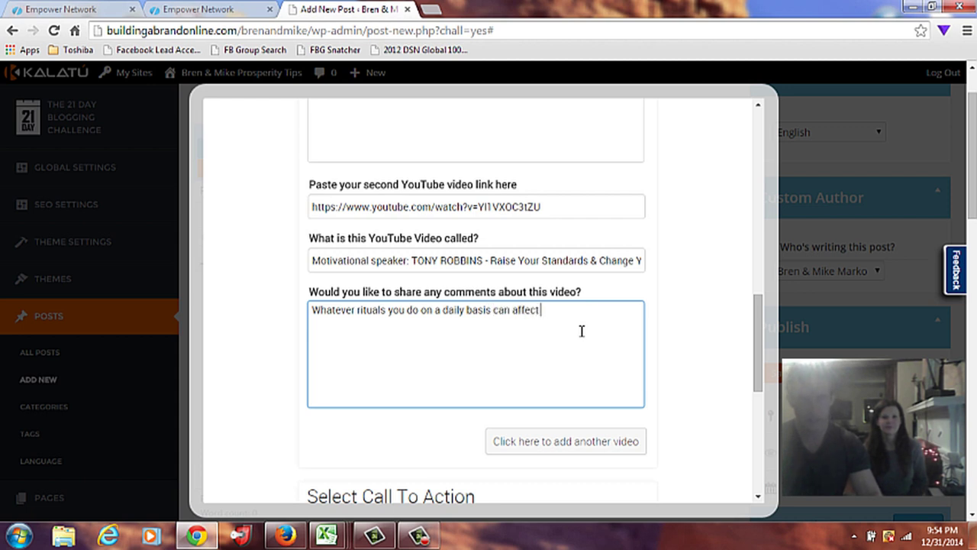
text( your success lo)
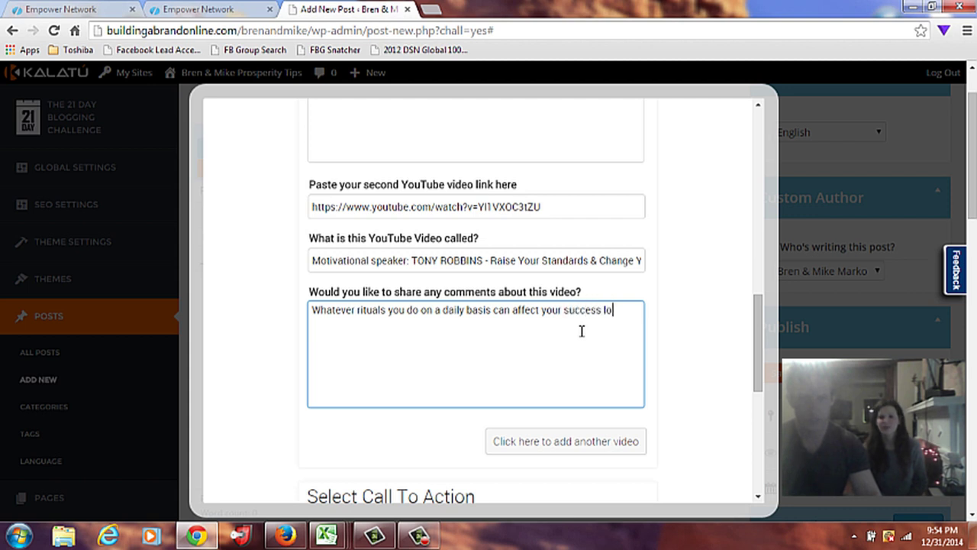
text(ng term.)
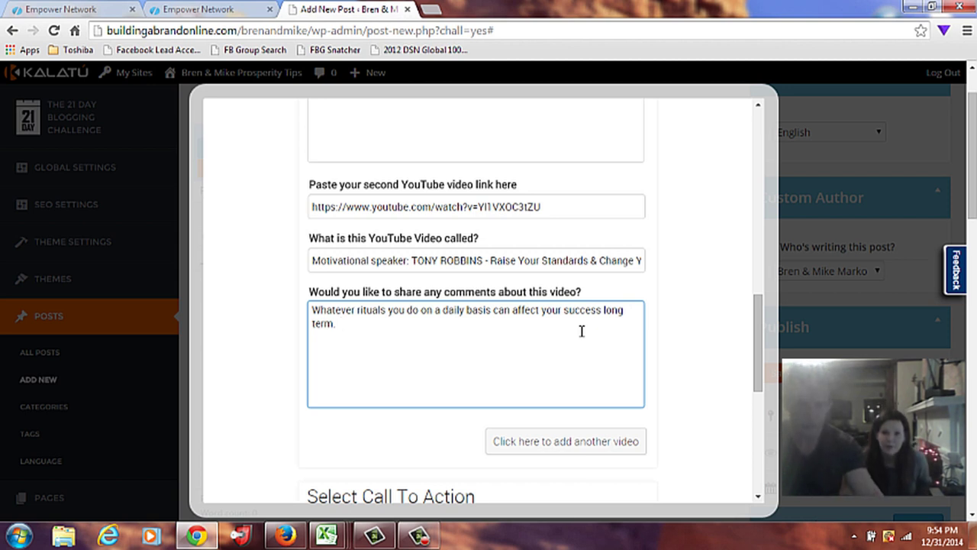
scroll(582, 330, down, 1)
Choose 'Comments Agree/Disagree 1' in the Select Call To Action dropdown.
scroll(586, 335, down, 2)
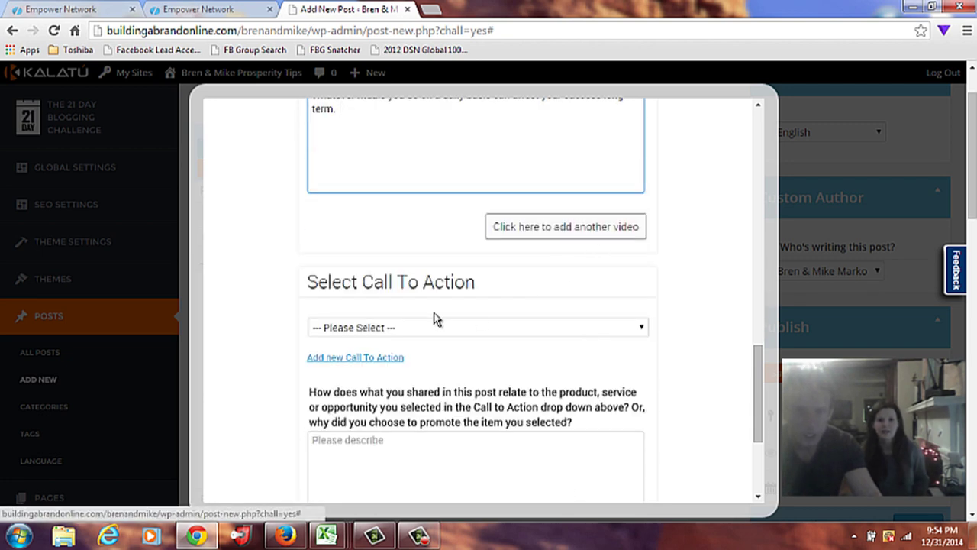
click(641, 330)
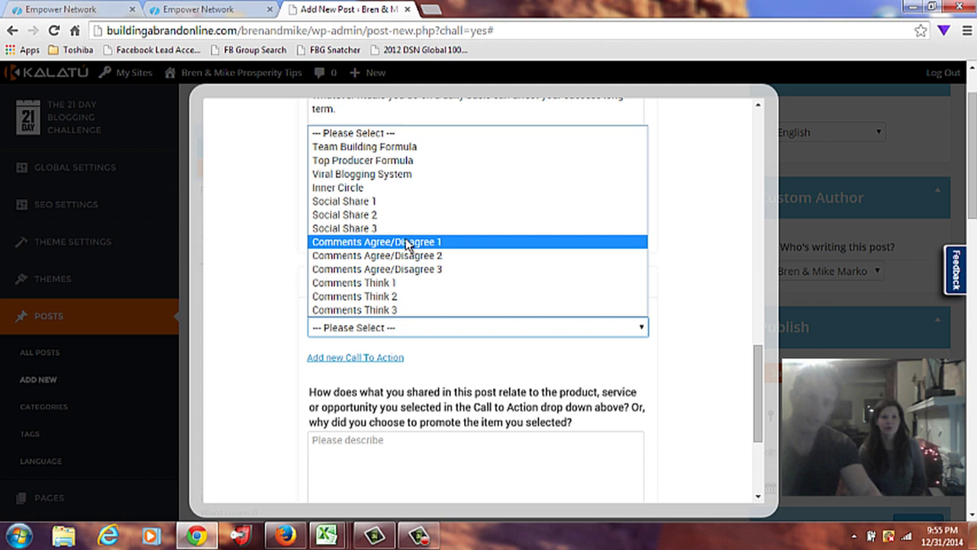
click(407, 242)
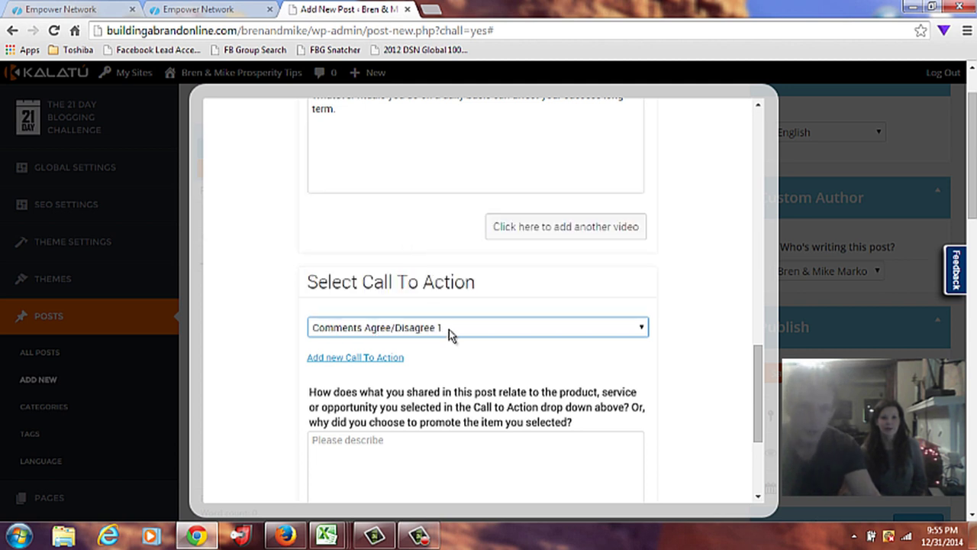
scroll(449, 330, down, 1)
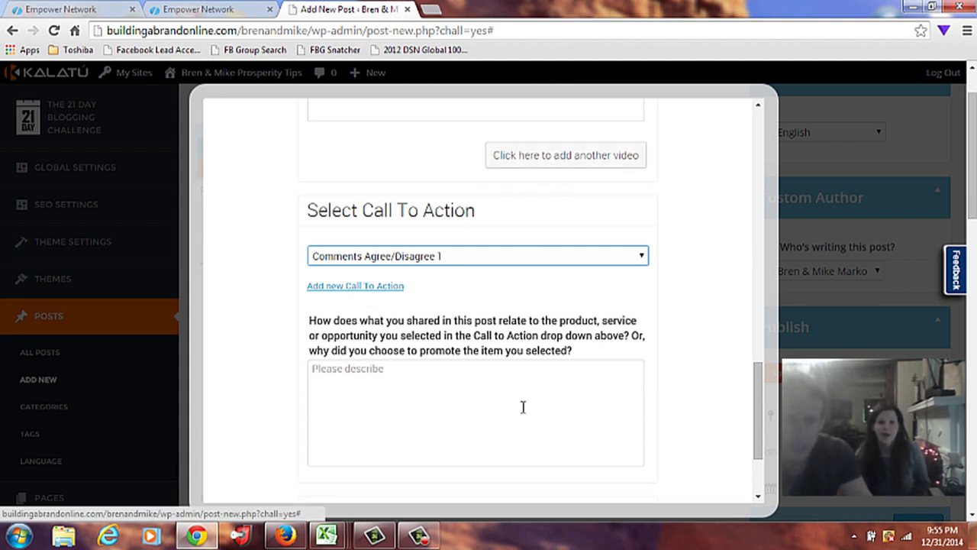
Type the explanation 'Let us know your opinion on either video. Do you agree? Why or why not?'.
click(458, 389)
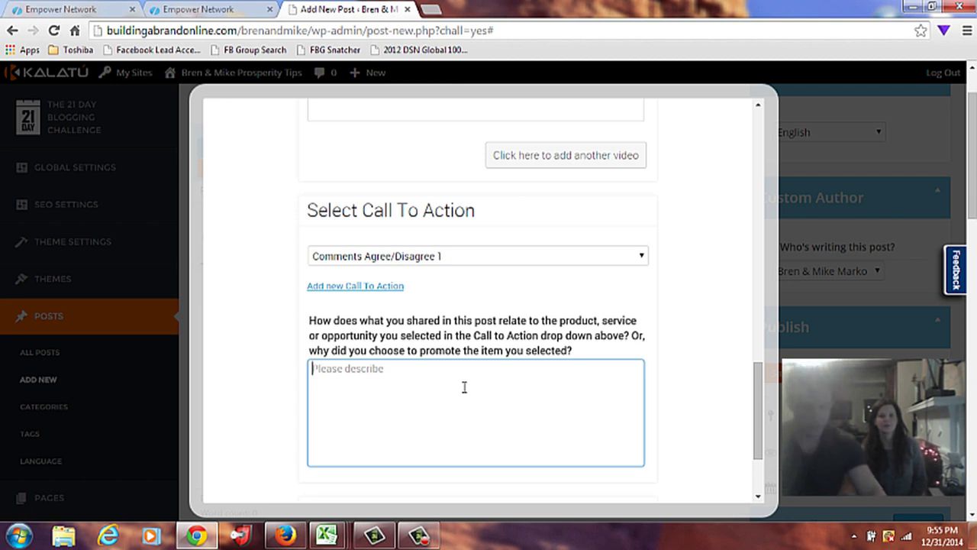
text(Let)
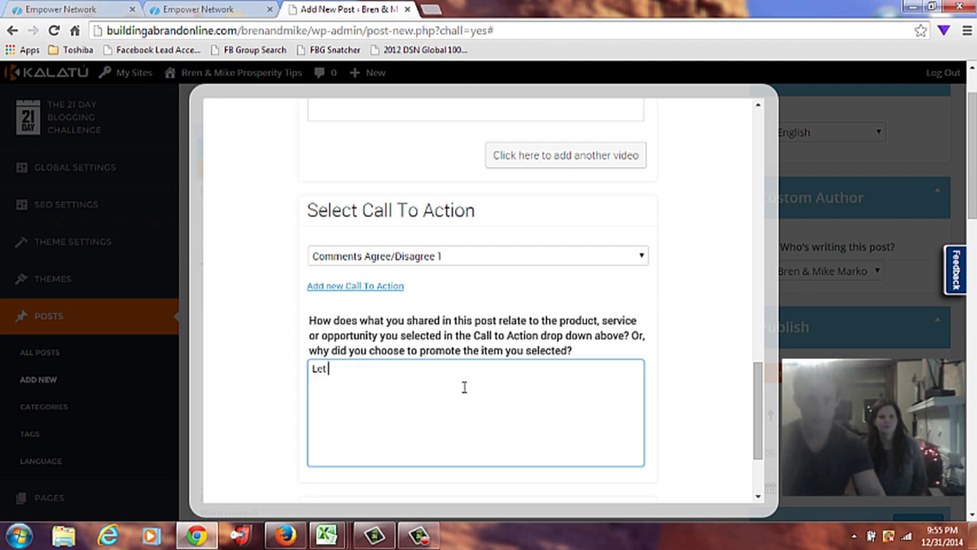
text( so)
key(BackSpace)
key(BackSpace)
text(u)
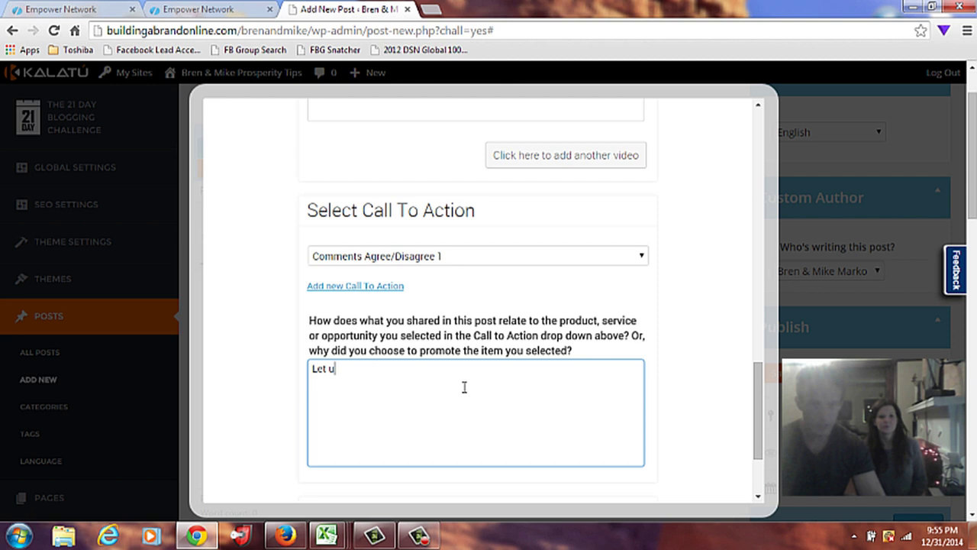
text(s know yoru op)
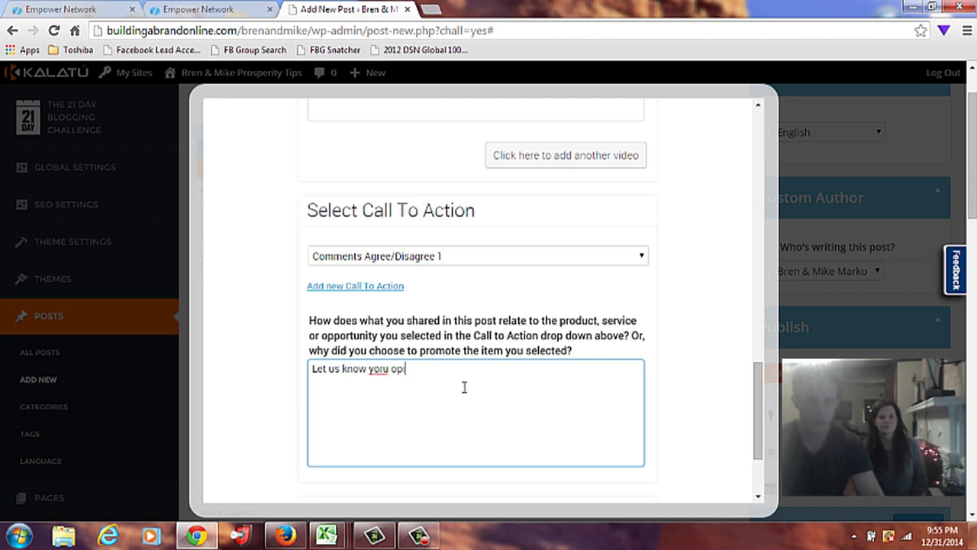
key(BackSpace)
key(BackSpace)
key(BackSpace)
key(BackSpace)
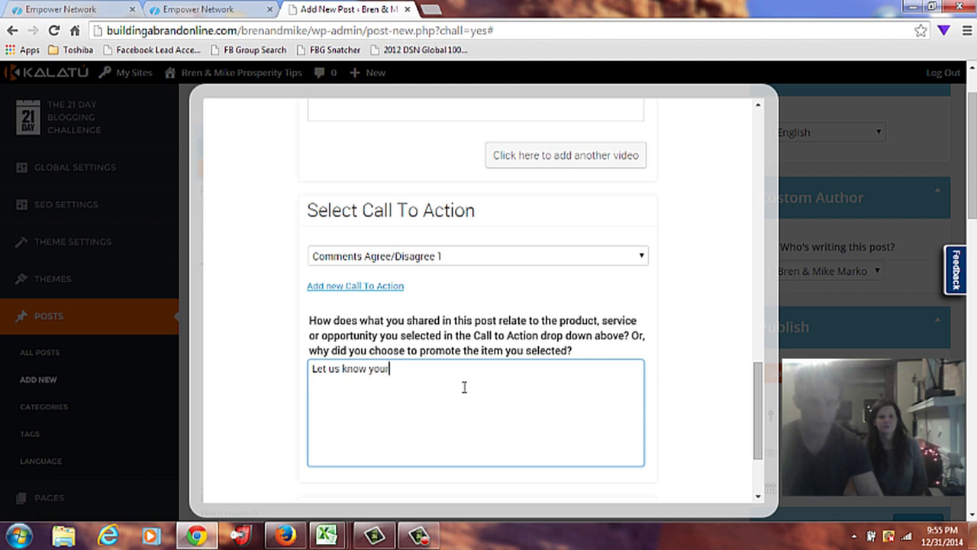
text(ur opinion on)
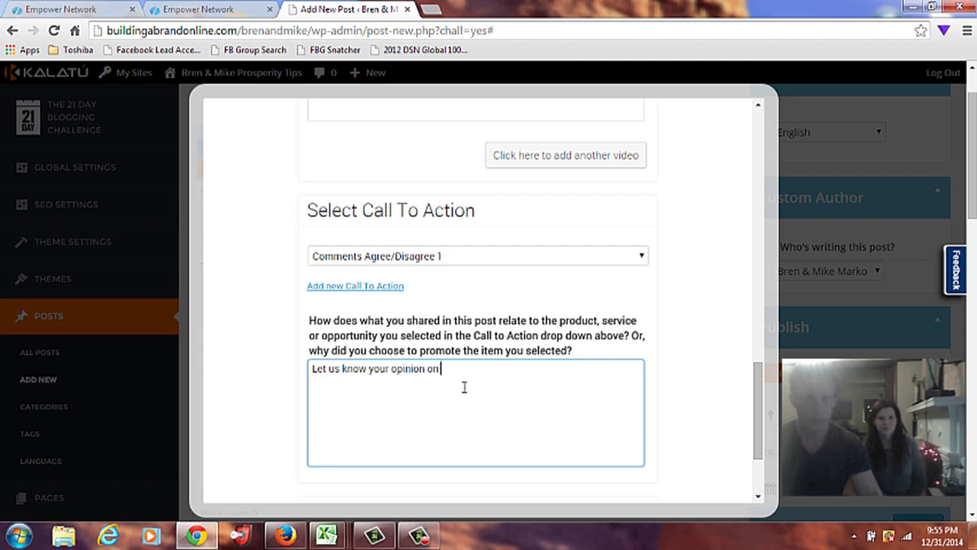
text( eithe rvideo)
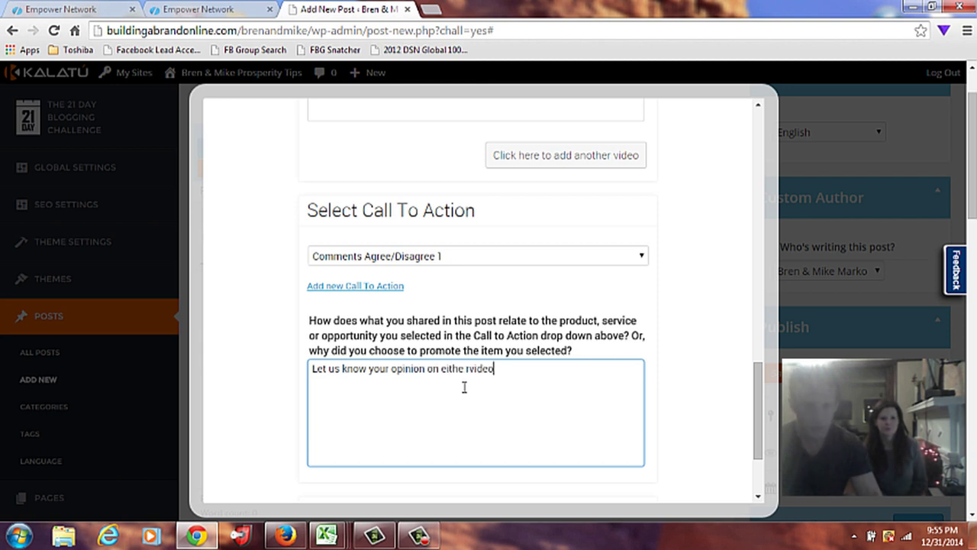
key(BackSpace)
key(BackSpace)
key(BackSpace)
key(BackSpace)
key(BackSpace)
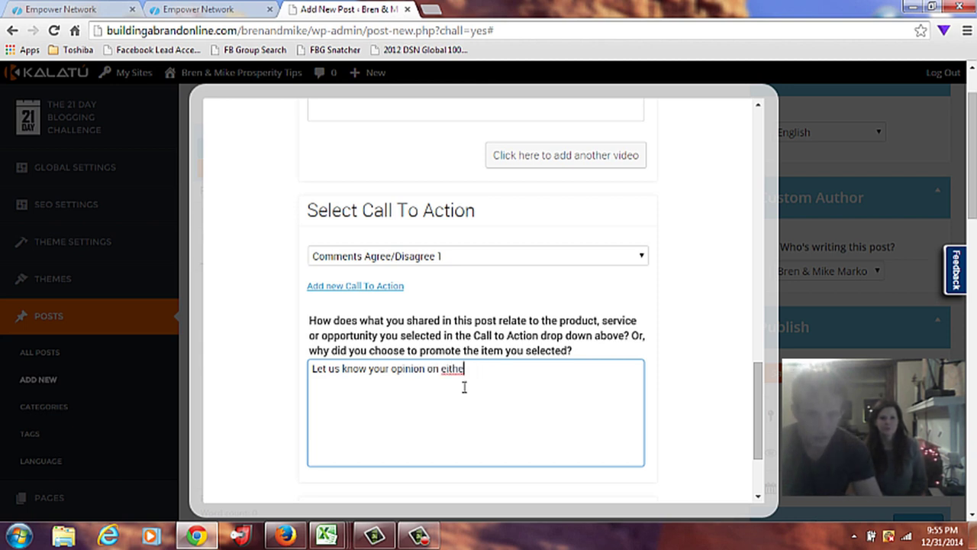
text(r)
text( video)
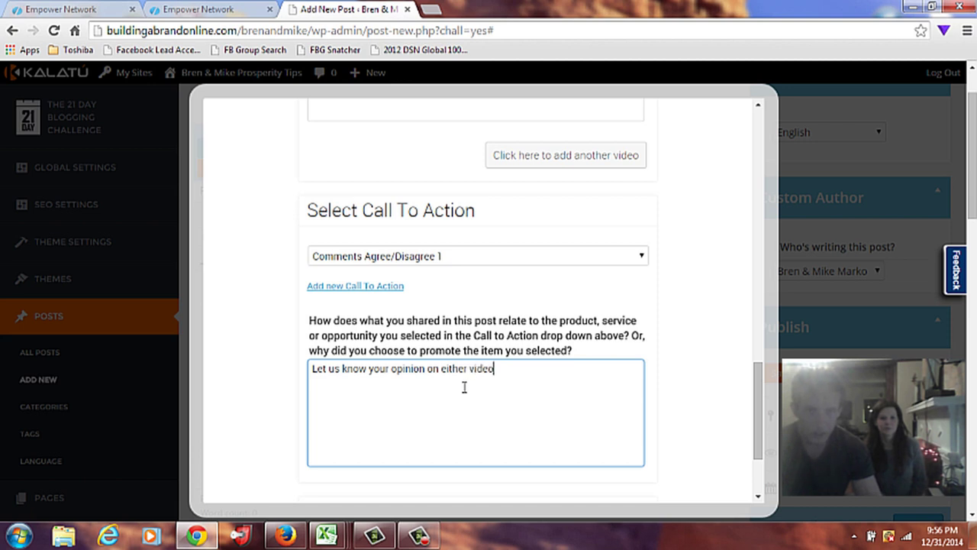
text(.  Do you agr)
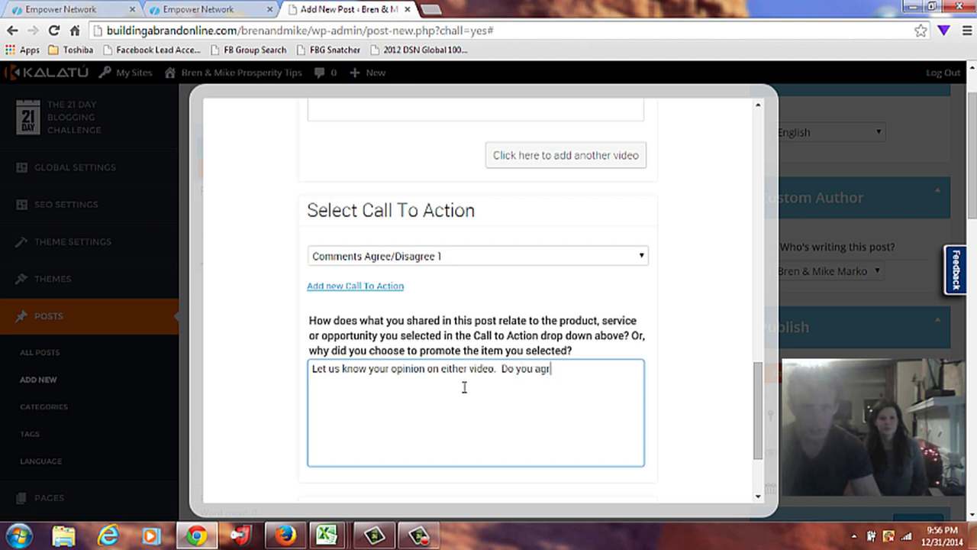
text(ee?)
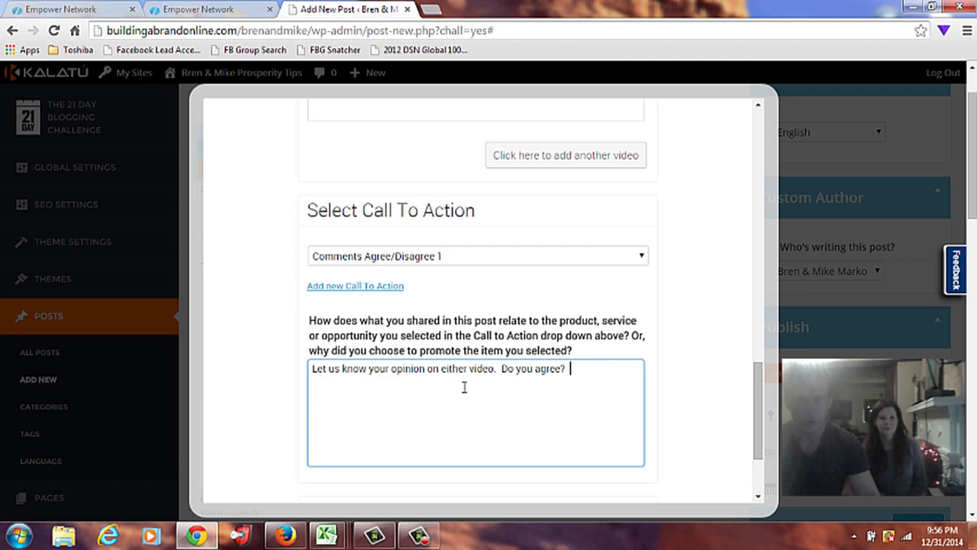
text(  Why or why not?)
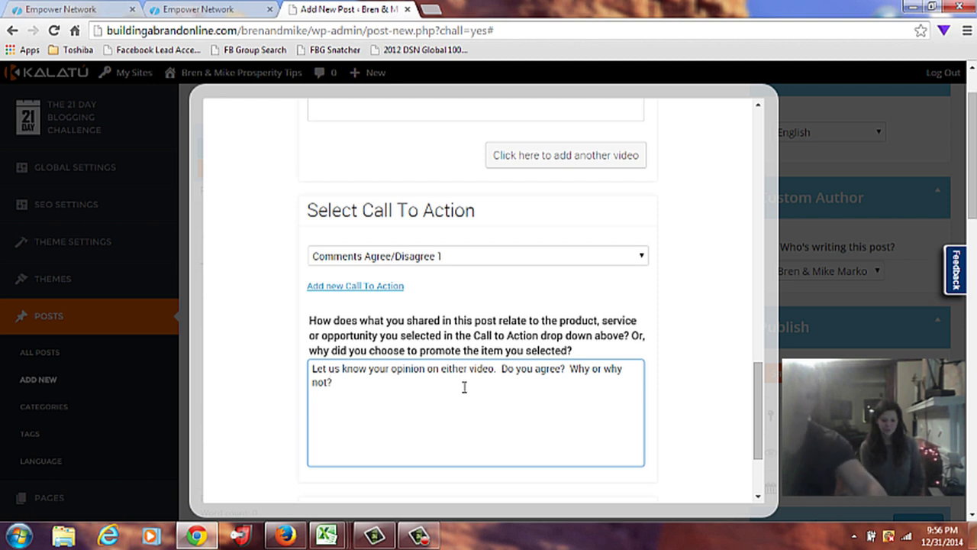
scroll(462, 384, down, 1)
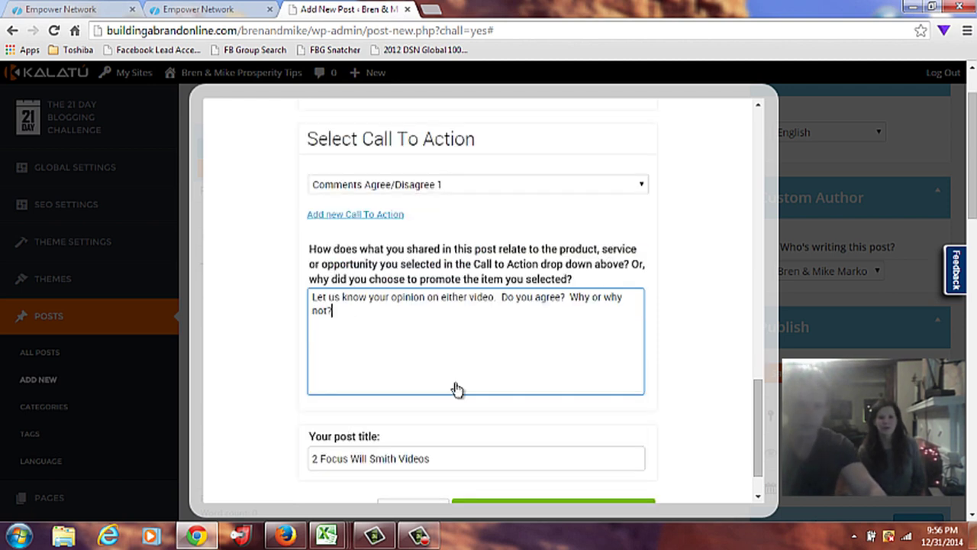
scroll(454, 389, down, 1)
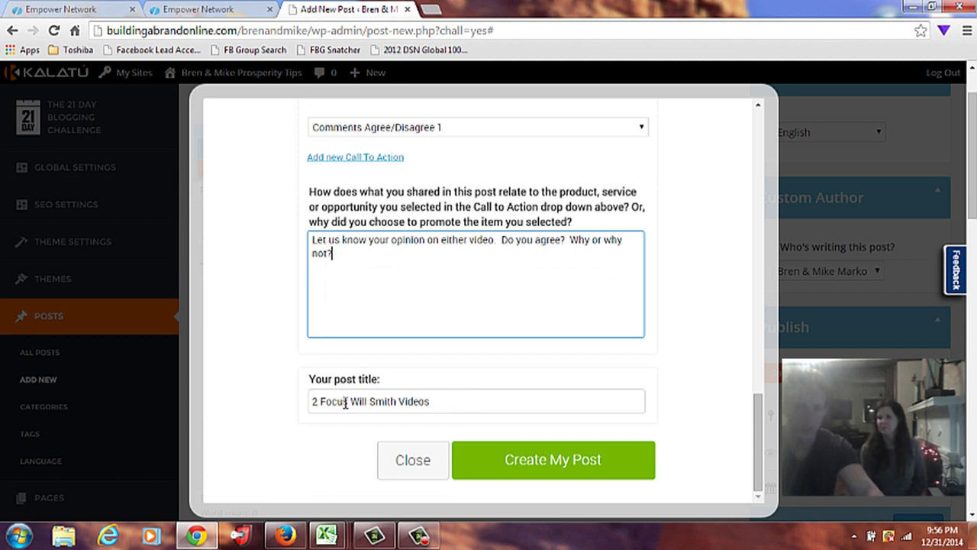
scroll(371, 401, down, 1)
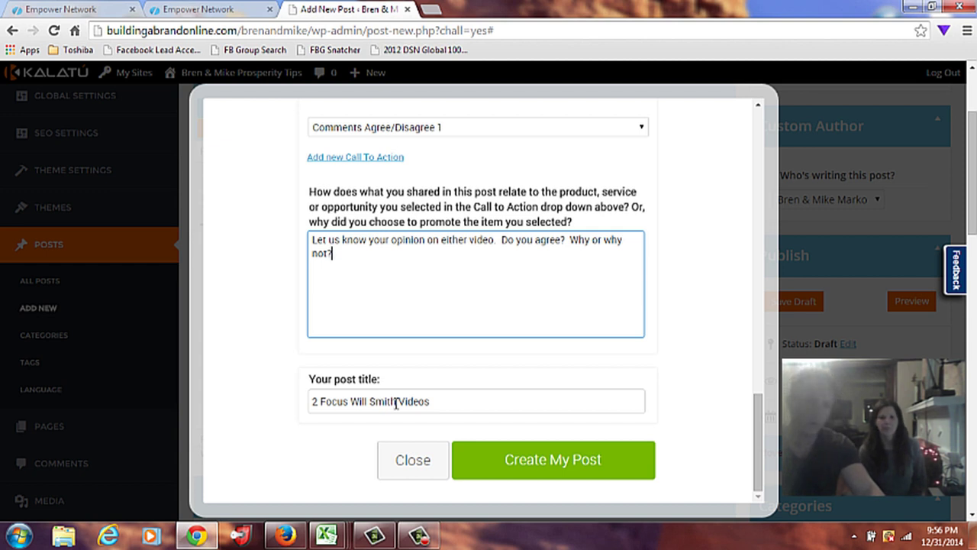
Delete 'Will Smith' from the title and append '- Will Smith & Tony Robbins' at the end.
drag(396, 402, 355, 396)
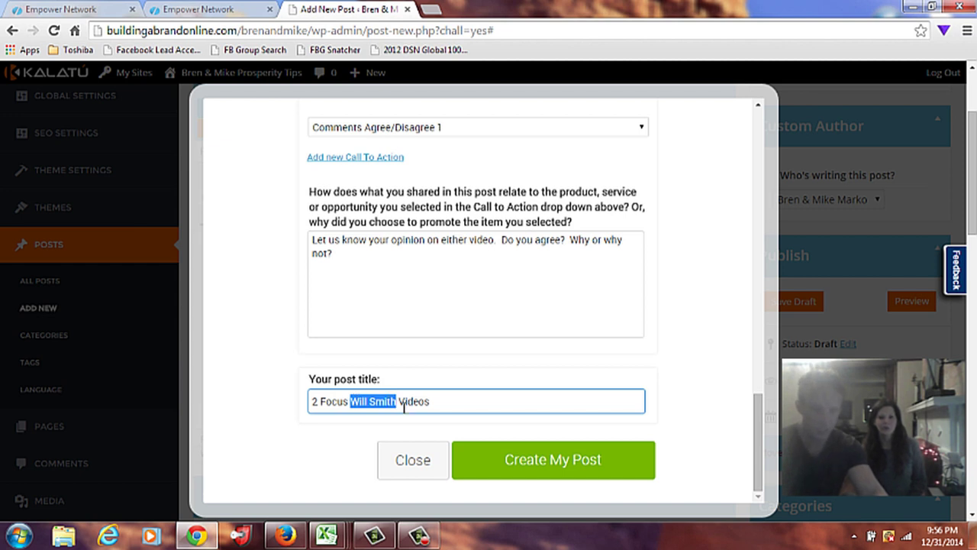
key(BackSpace)
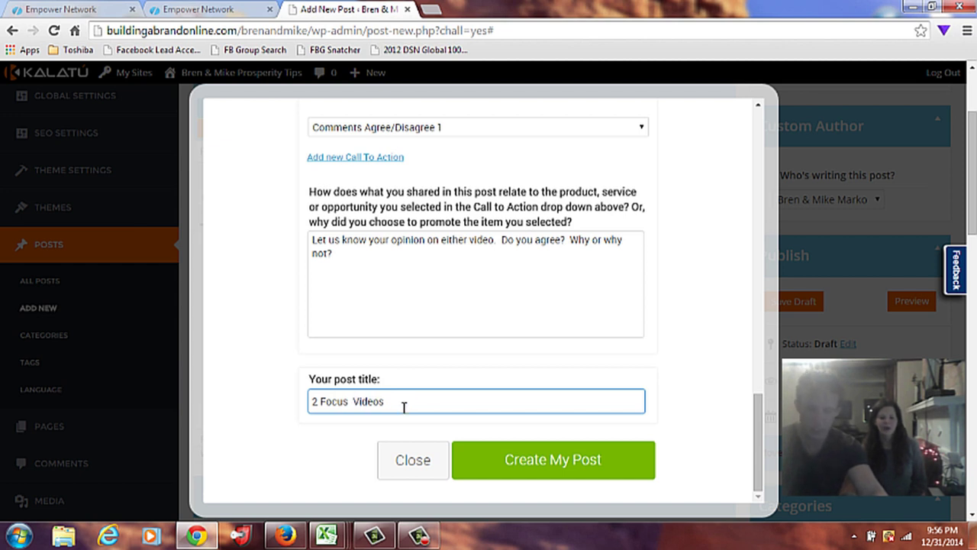
key(BackSpace)
click(420, 403)
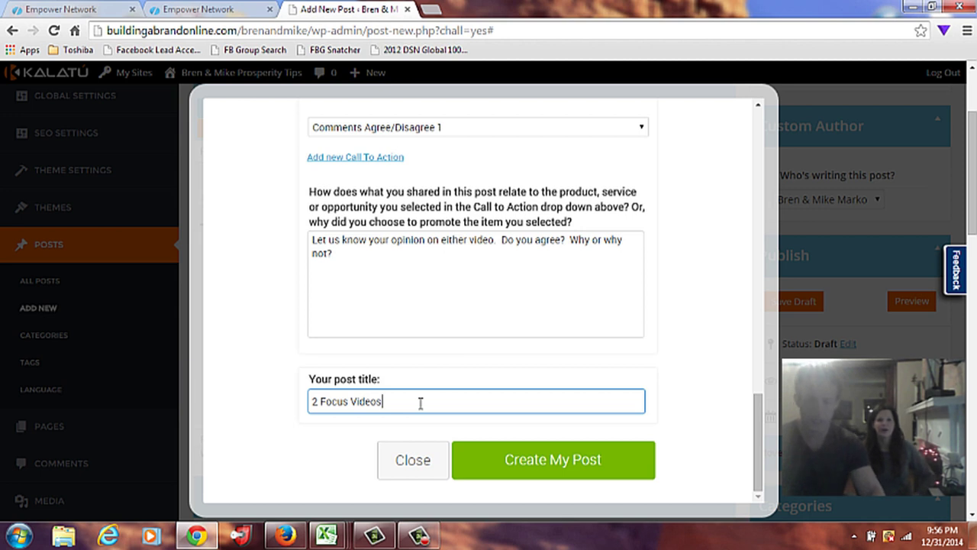
text(-)
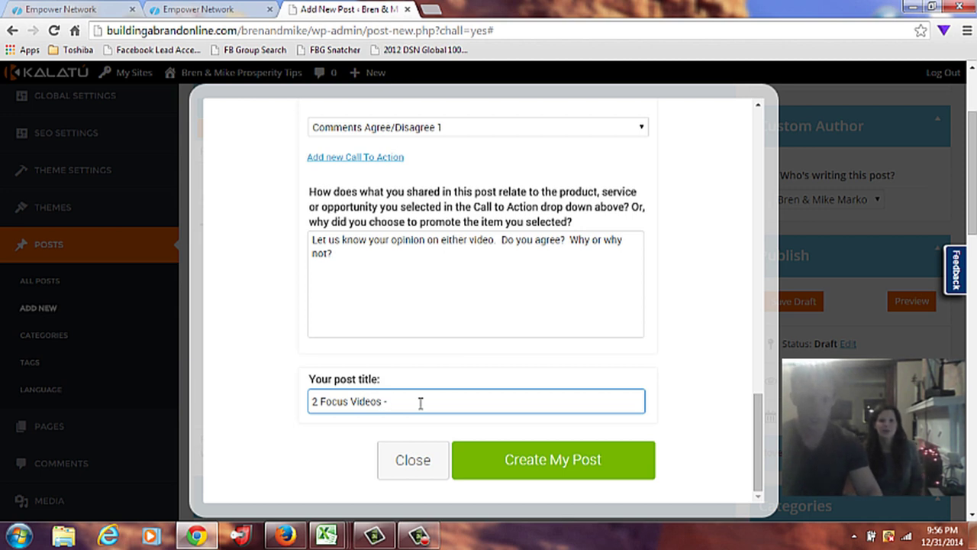
text( Will Smith)
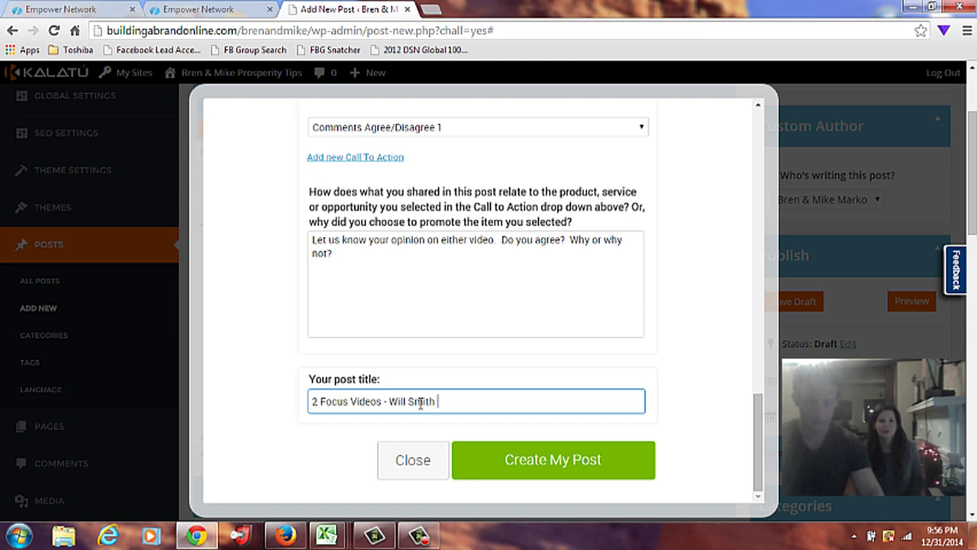
text( & Tony Robbins)
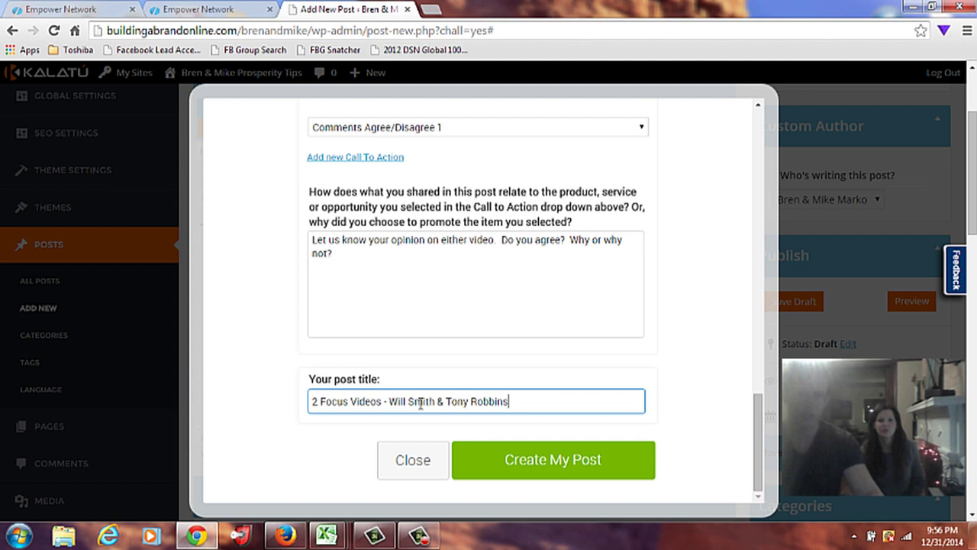
scroll(587, 377, down, 1)
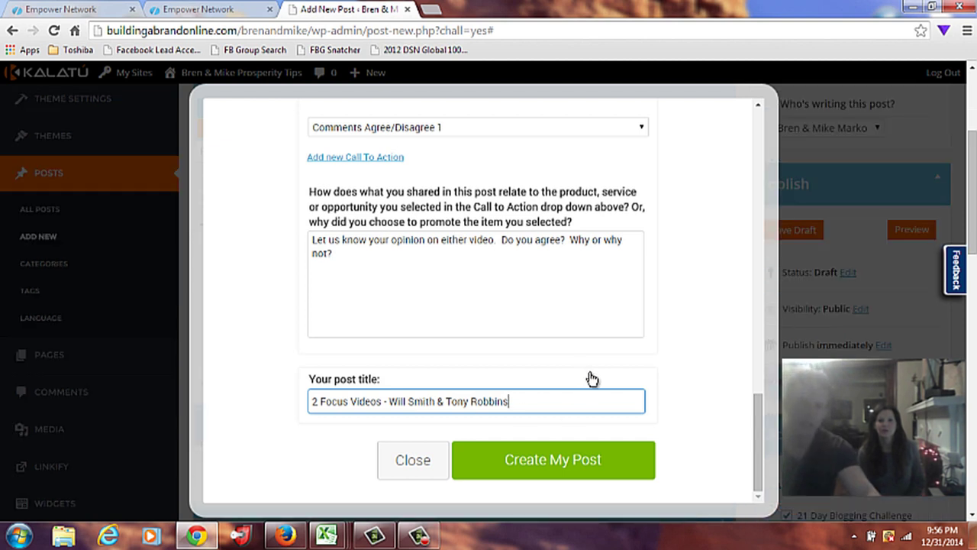
Create the post from the challenge form and review the generated draft's videos and closing text.
click(553, 460)
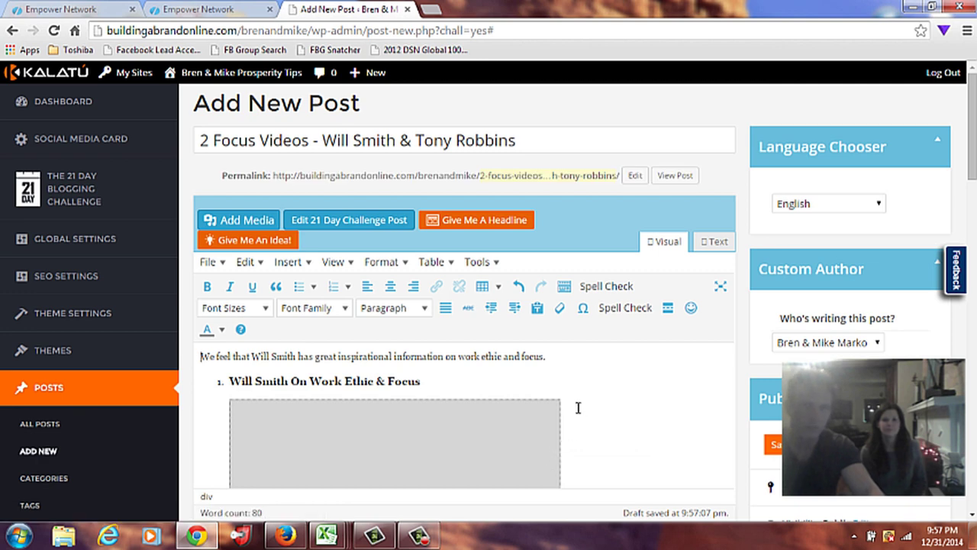
scroll(573, 410, down, 1)
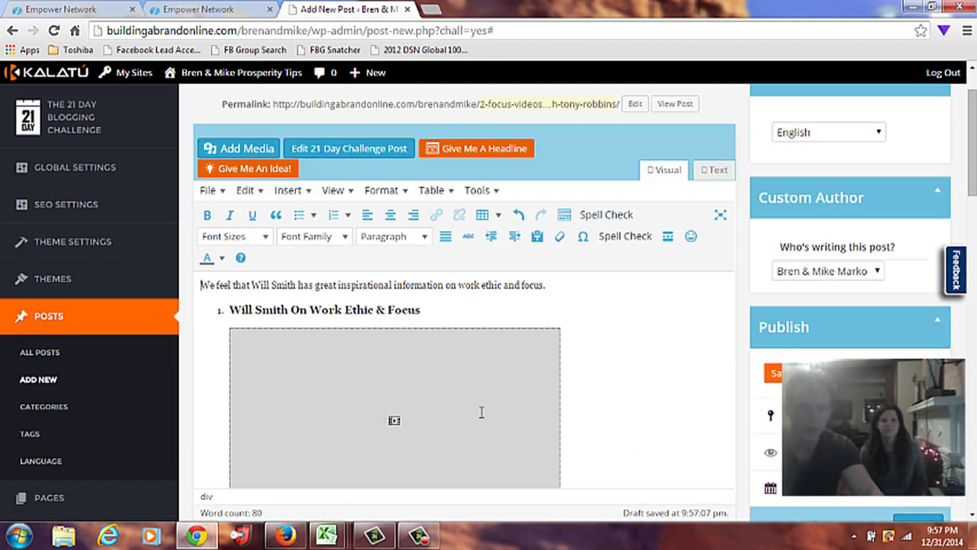
scroll(481, 409, down, 1)
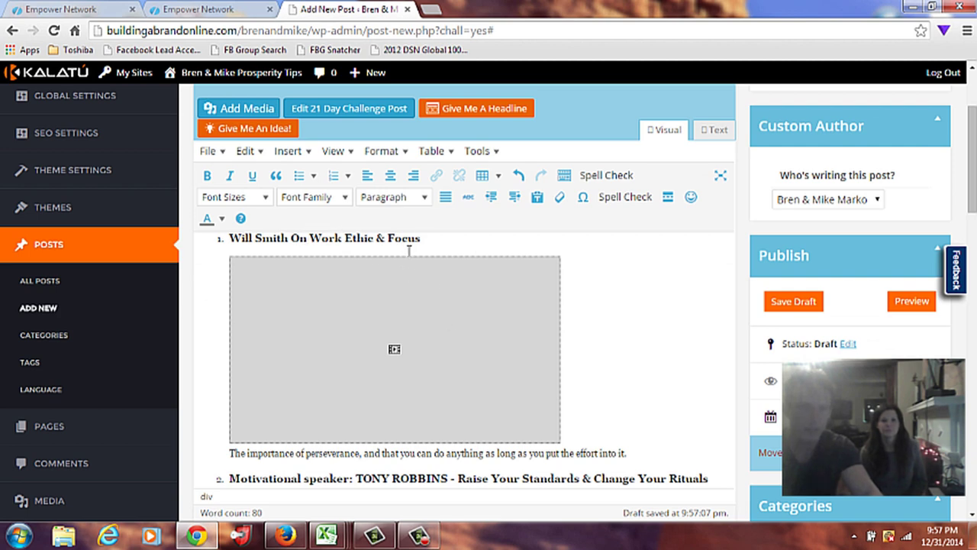
scroll(428, 278, up, 2)
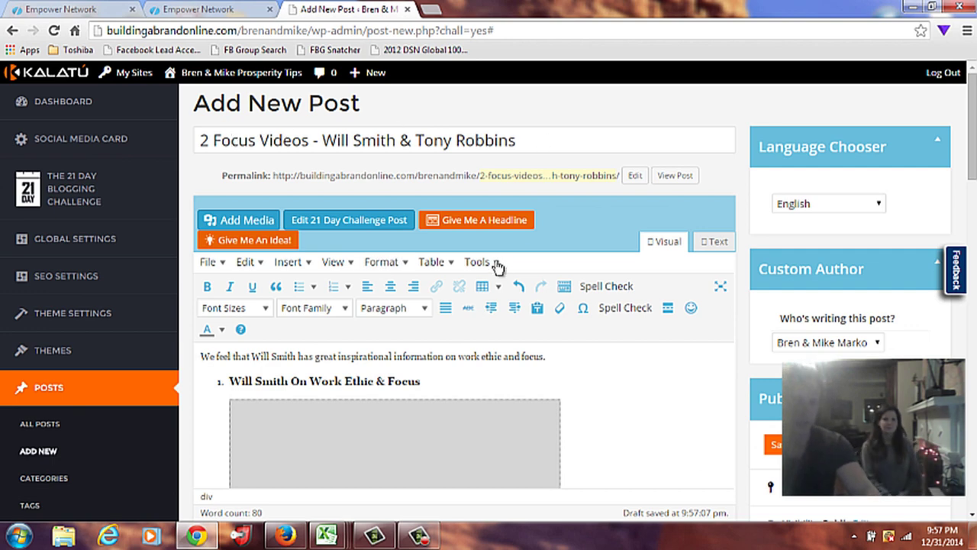
scroll(417, 351, down, 3)
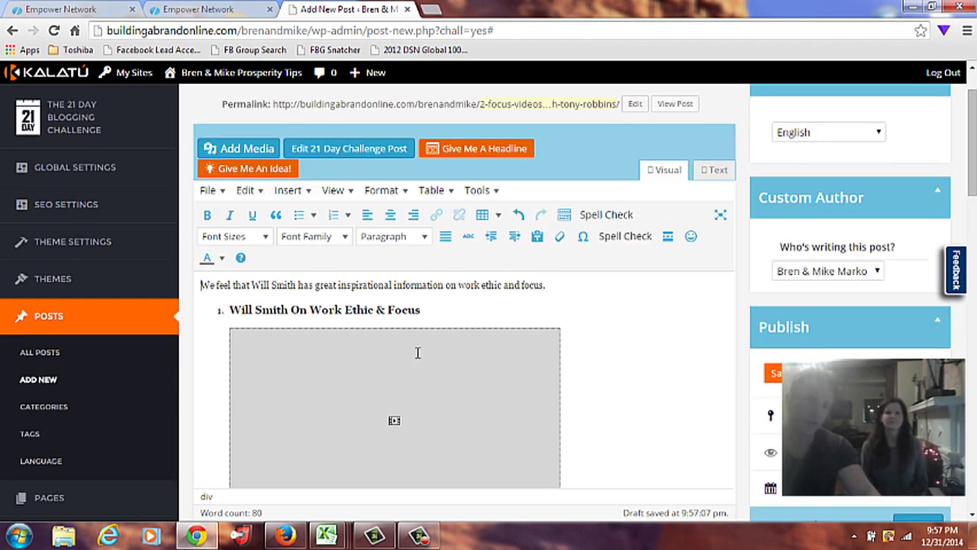
scroll(418, 352, down, 1)
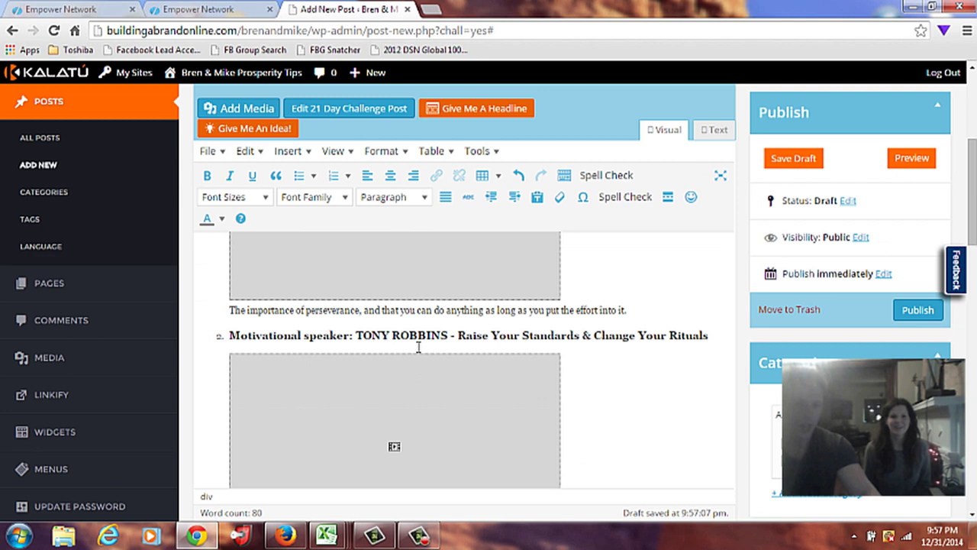
scroll(420, 348, down, 2)
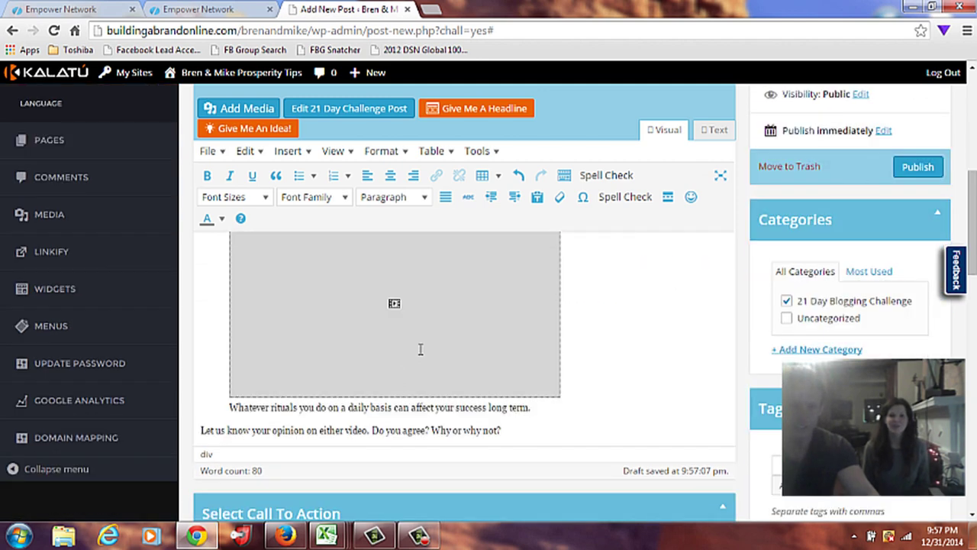
scroll(420, 349, down, 1)
scroll(418, 355, down, 1)
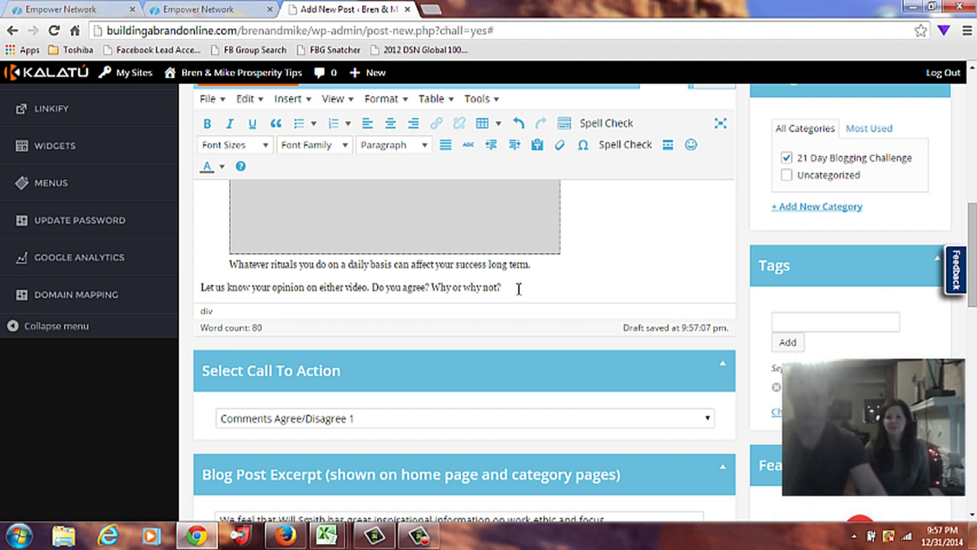
Add a new closing line 'Check us out at our fanpage,' plus the fan page name, then select that name.
key(Return)
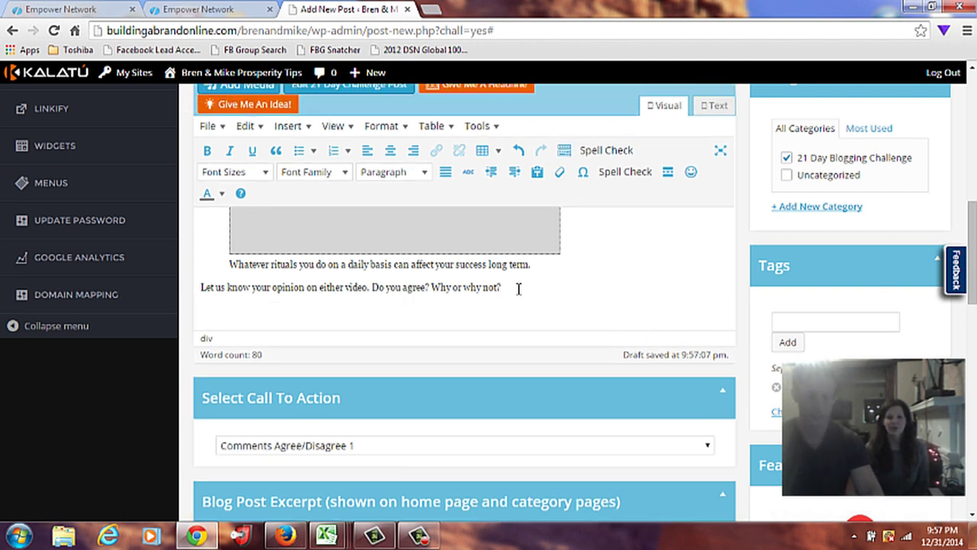
text(C)
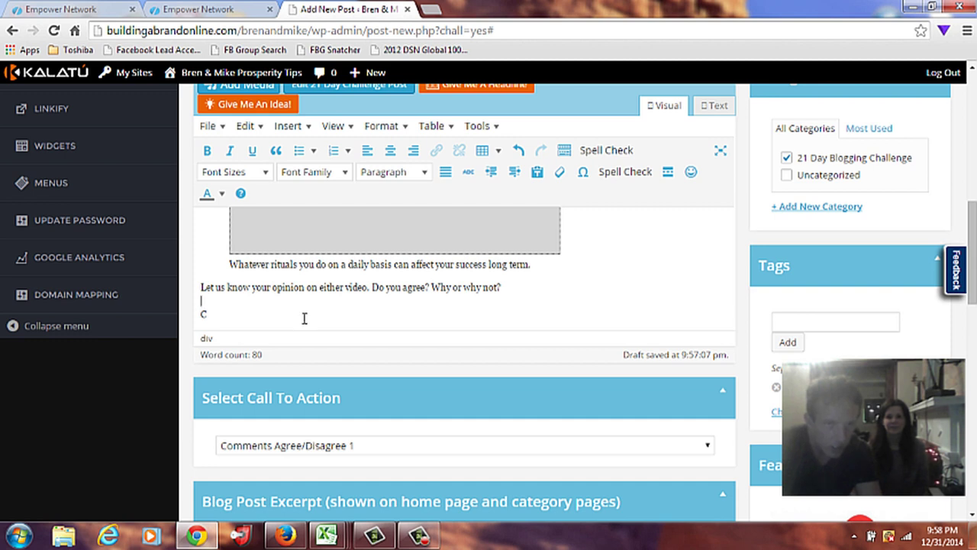
text(h)
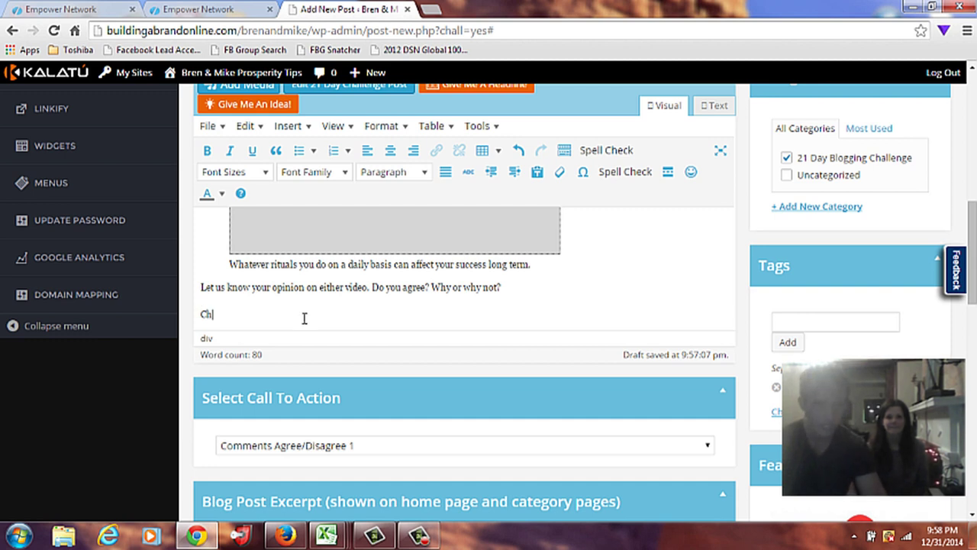
text(eck us )
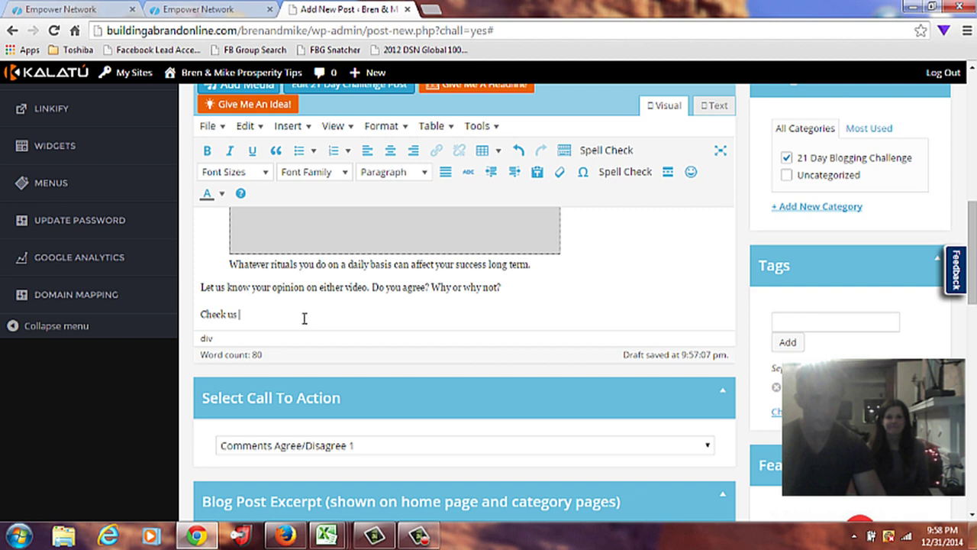
text(out at our fanpage)
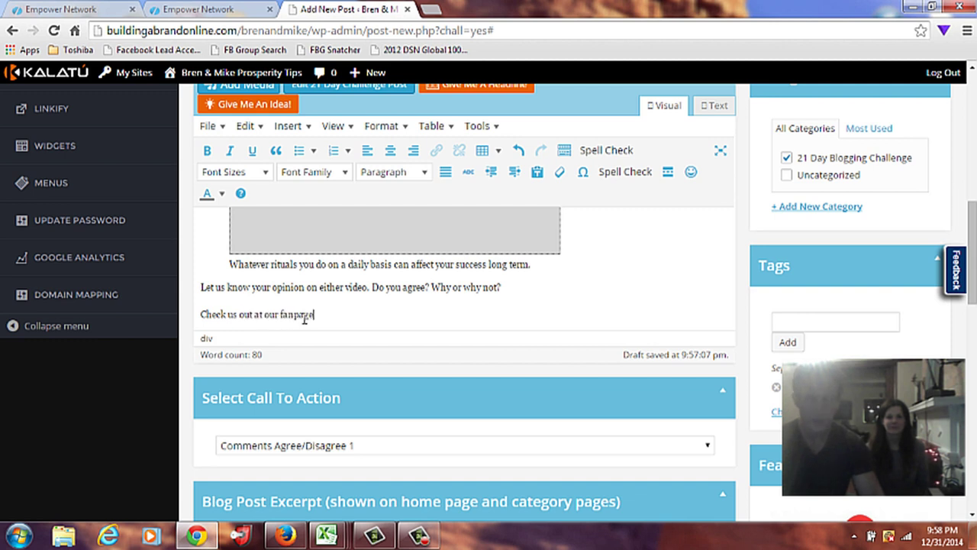
text(, Bren & Mike Prosp)
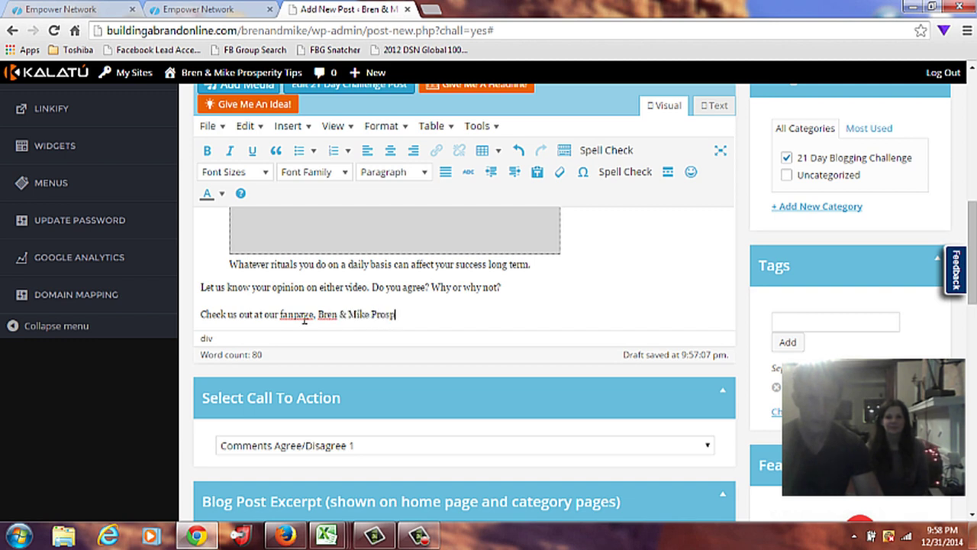
text(erity Tips.)
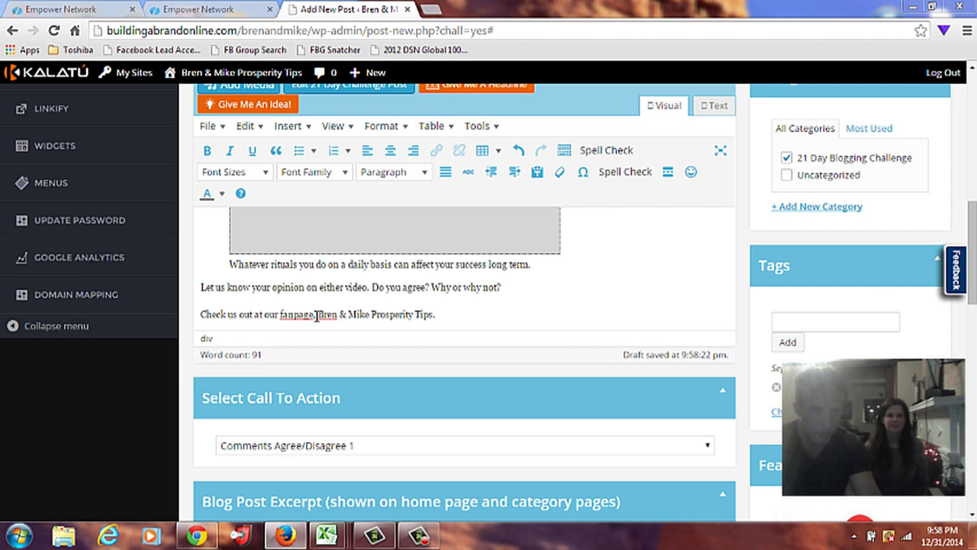
drag(319, 314, 433, 314)
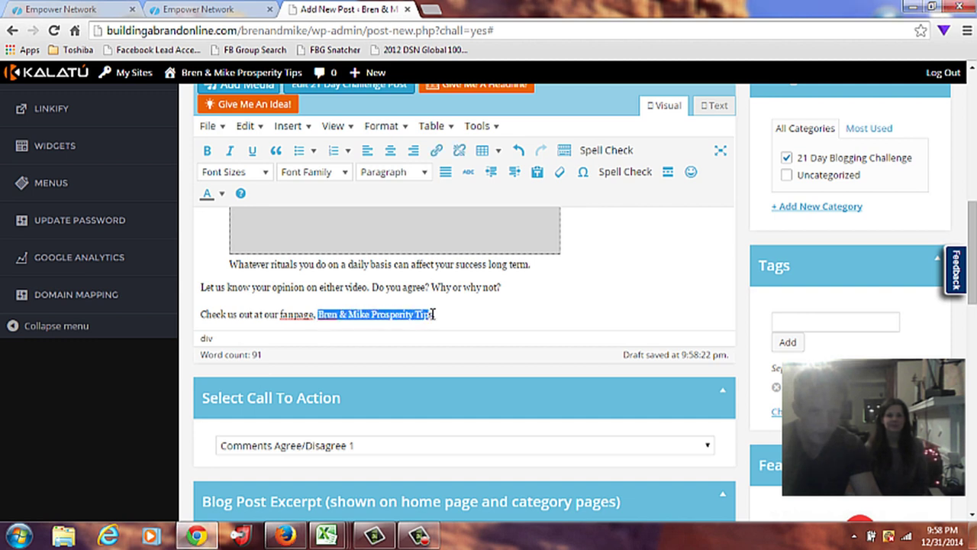
click(432, 314)
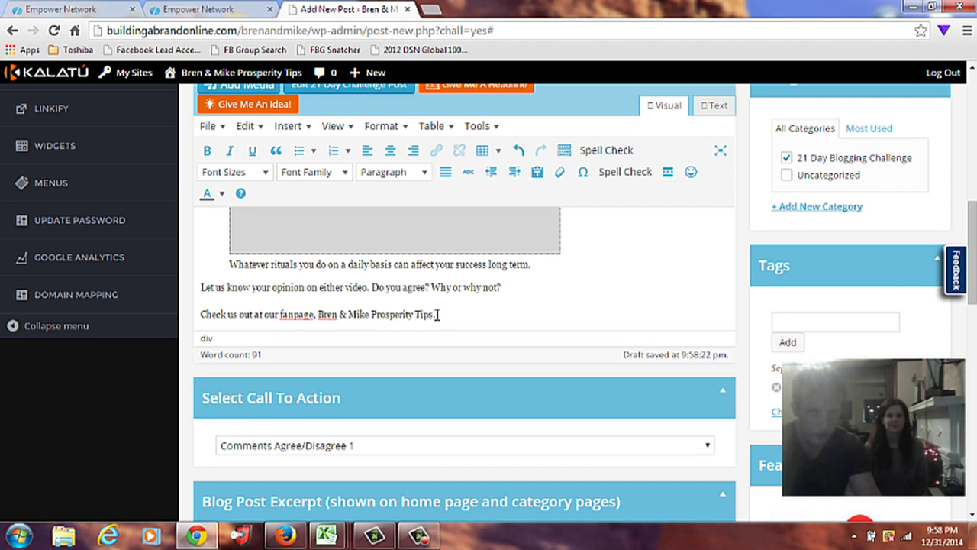
drag(433, 313, 318, 315)
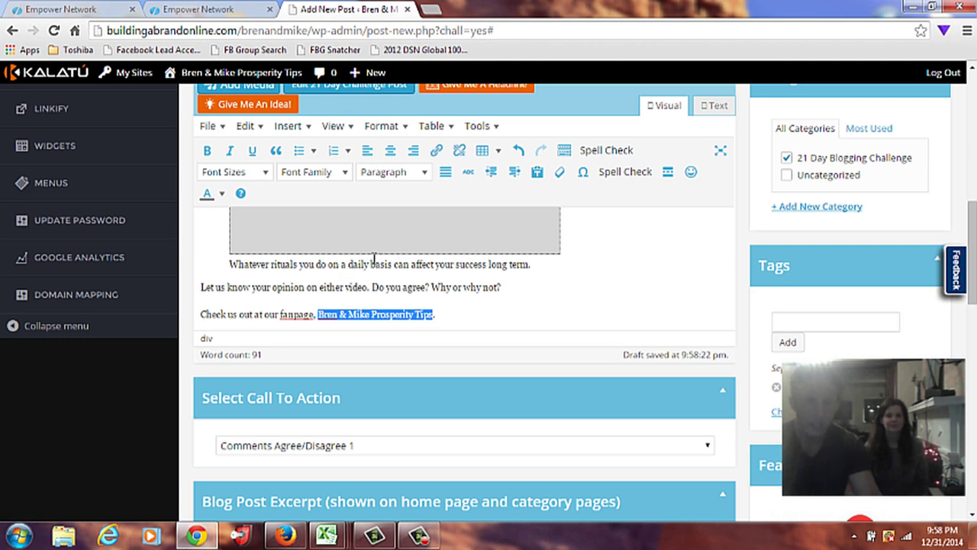
Link the selected name to the pasted Facebook fan page URL, titled with the page name, opening in a new tab.
click(433, 152)
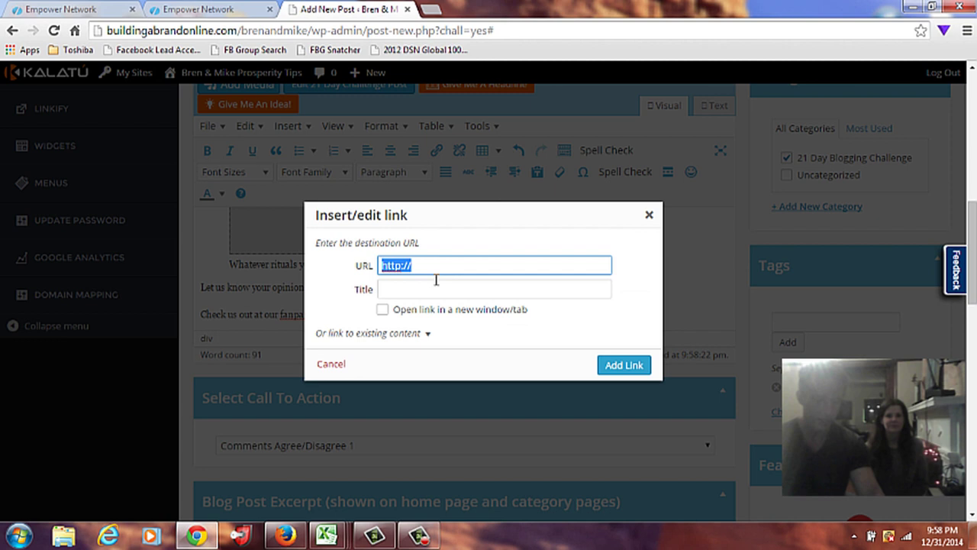
text(https://www.facebook.com/bren.and.mike.prosperity.tips?ref=br_tf)
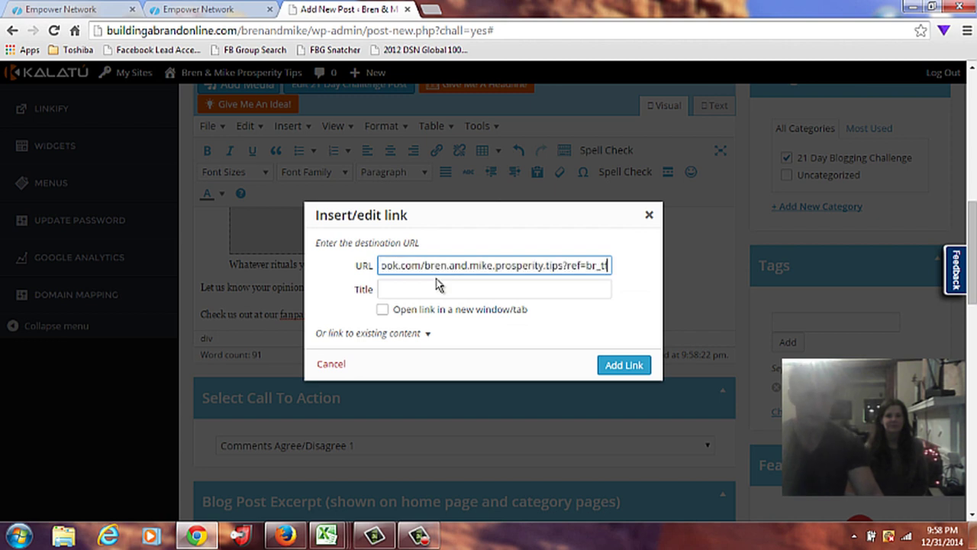
click(437, 294)
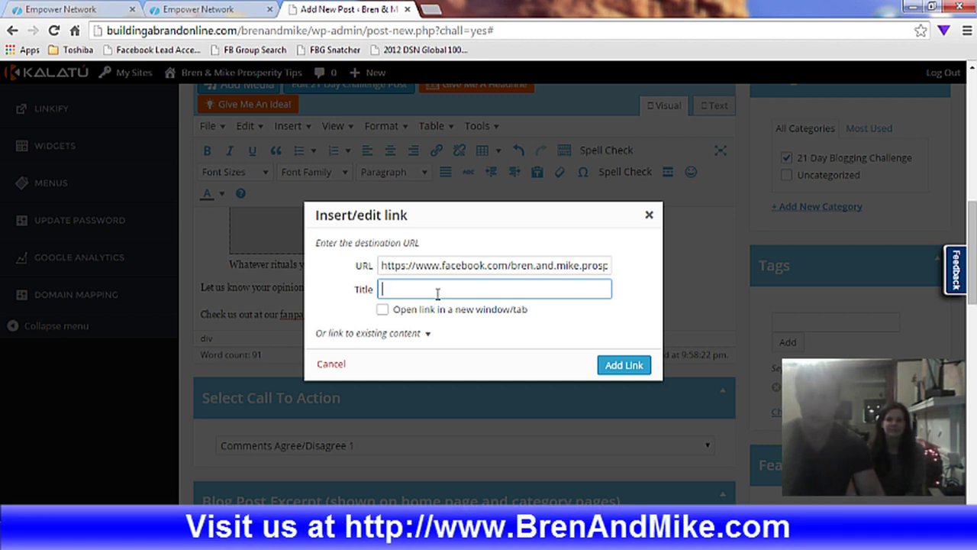
text(ren )
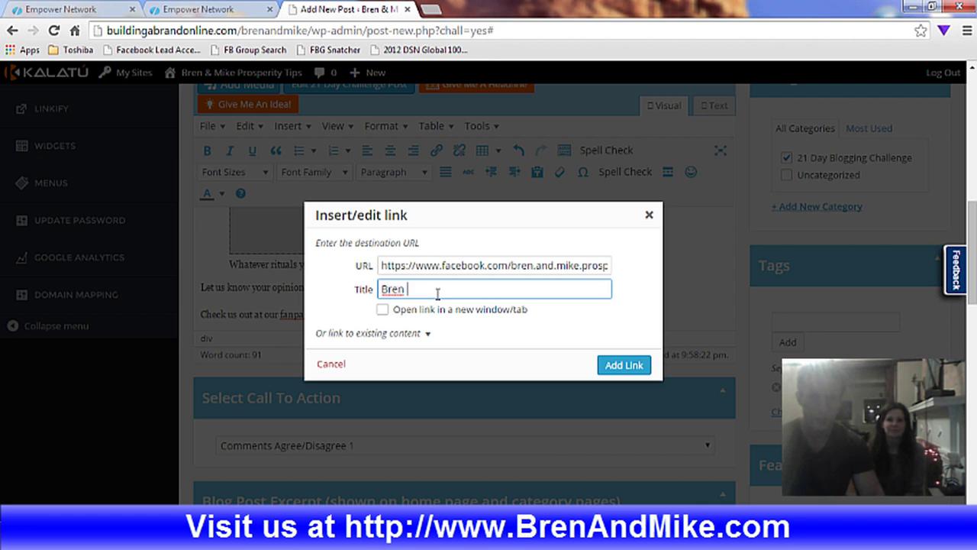
text(& Mike Pros)
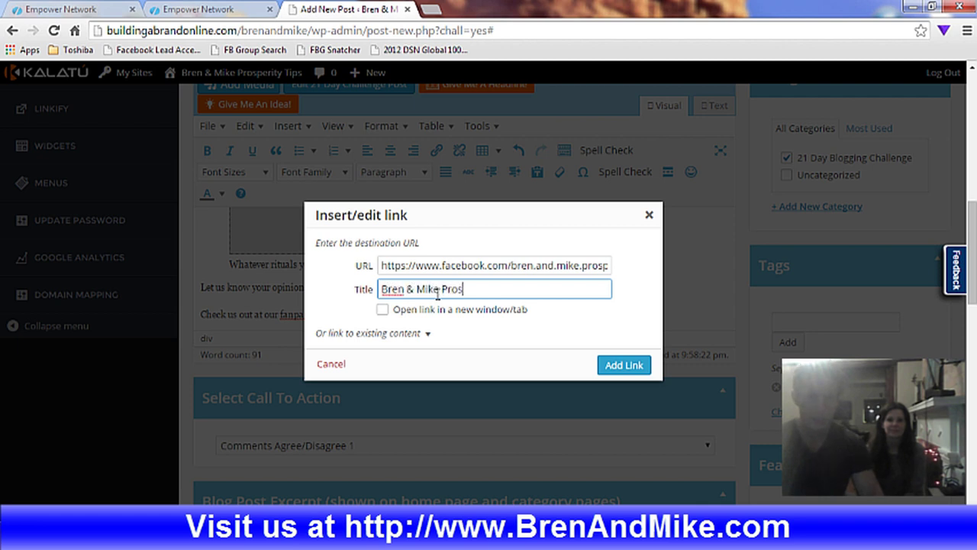
text(perity Tips)
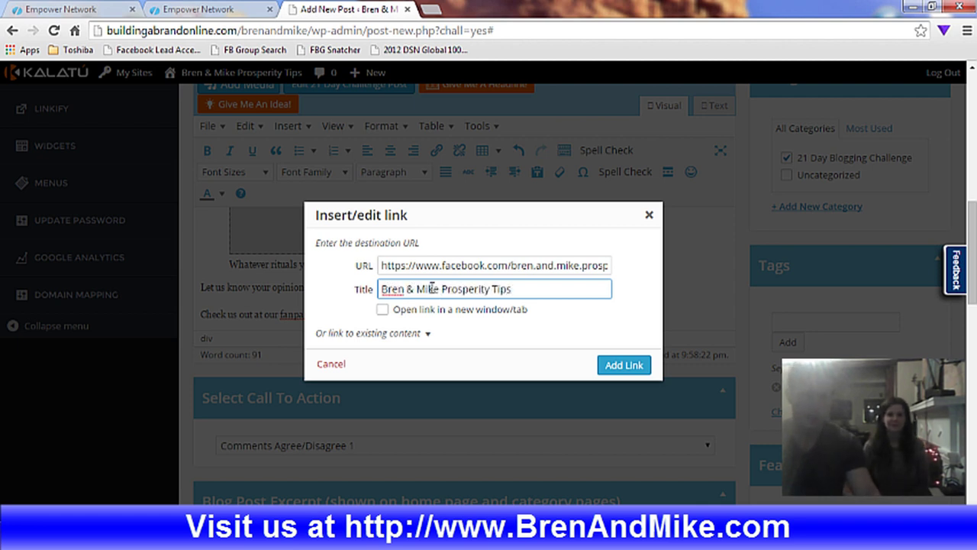
click(383, 310)
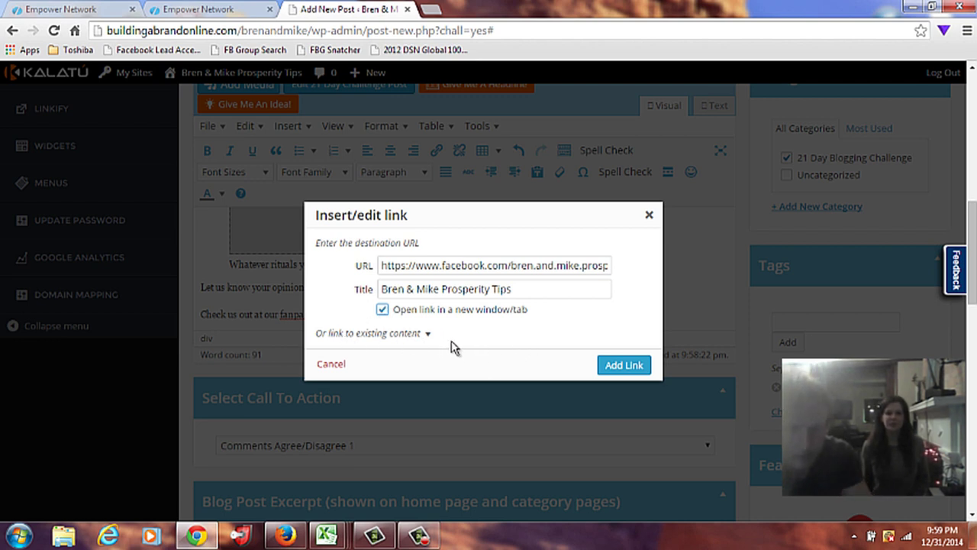
click(615, 365)
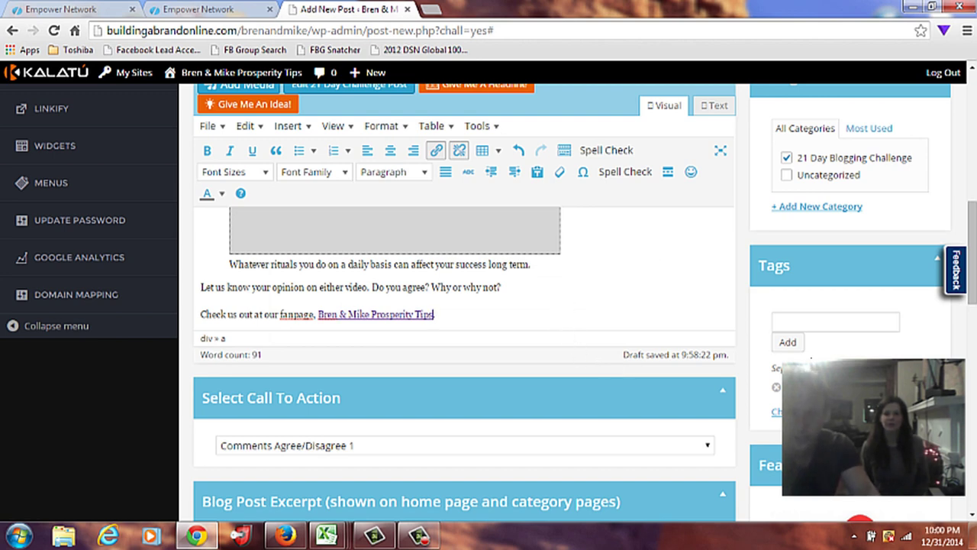
Save the post as a draft from the Publish box, saving again after the latest changes.
scroll(807, 356, down, 2)
scroll(807, 356, down, 2)
scroll(802, 353, up, 6)
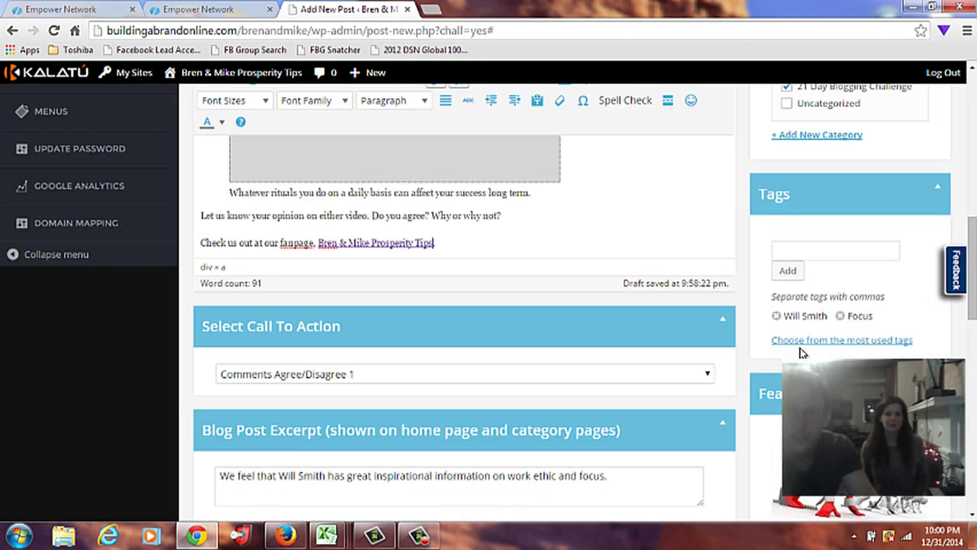
scroll(799, 350, up, 3)
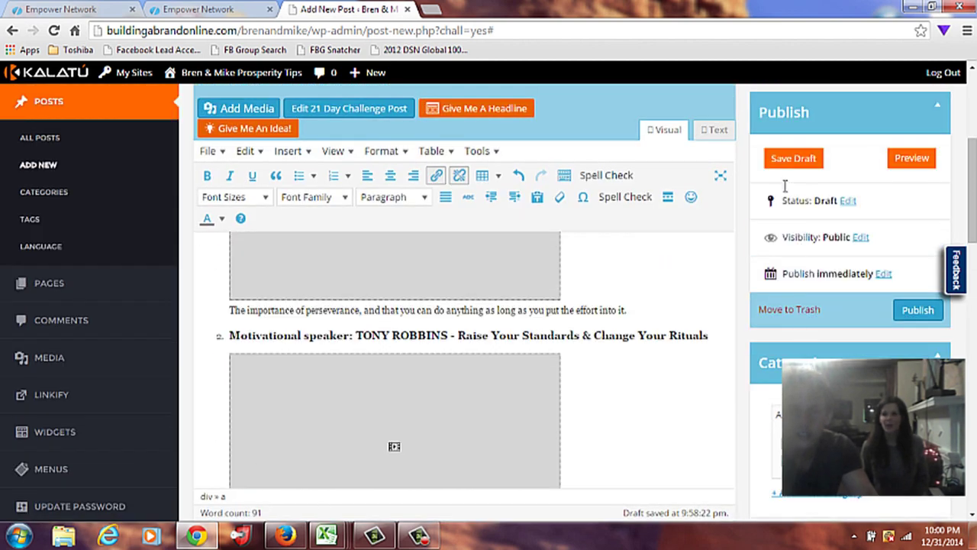
click(784, 158)
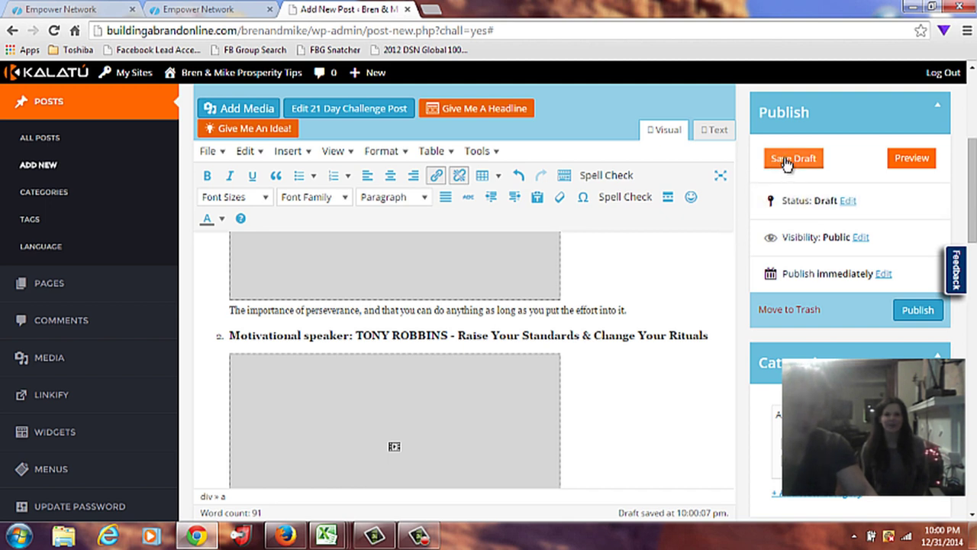
click(787, 159)
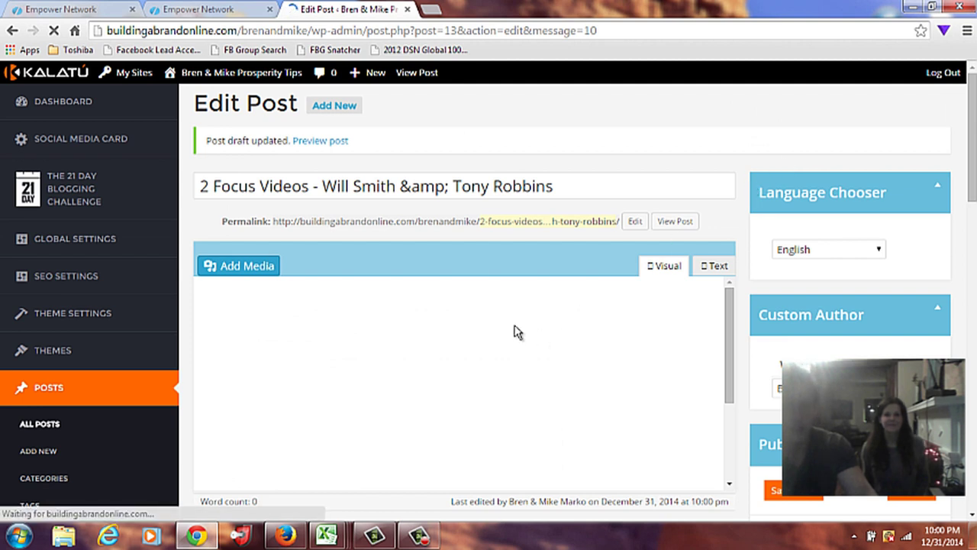
right_click(669, 223)
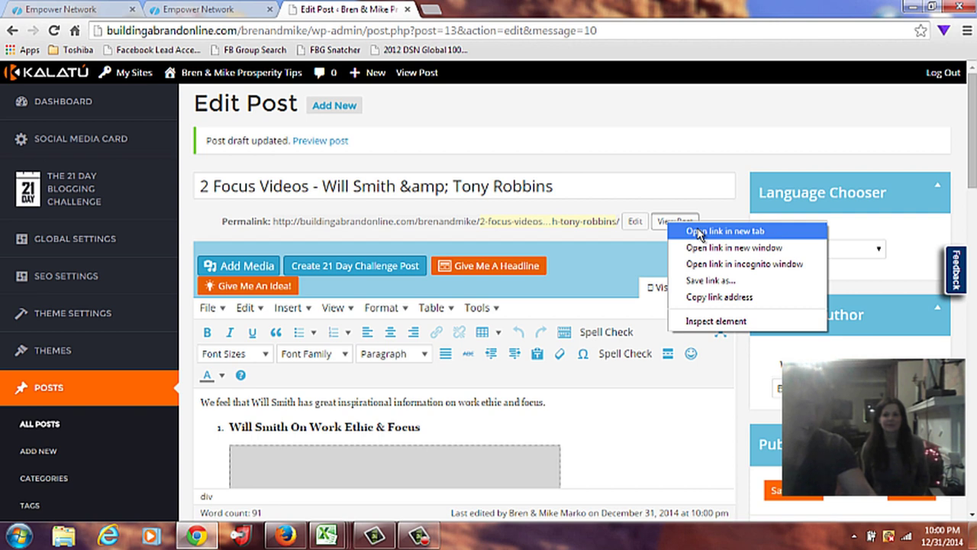
click(699, 231)
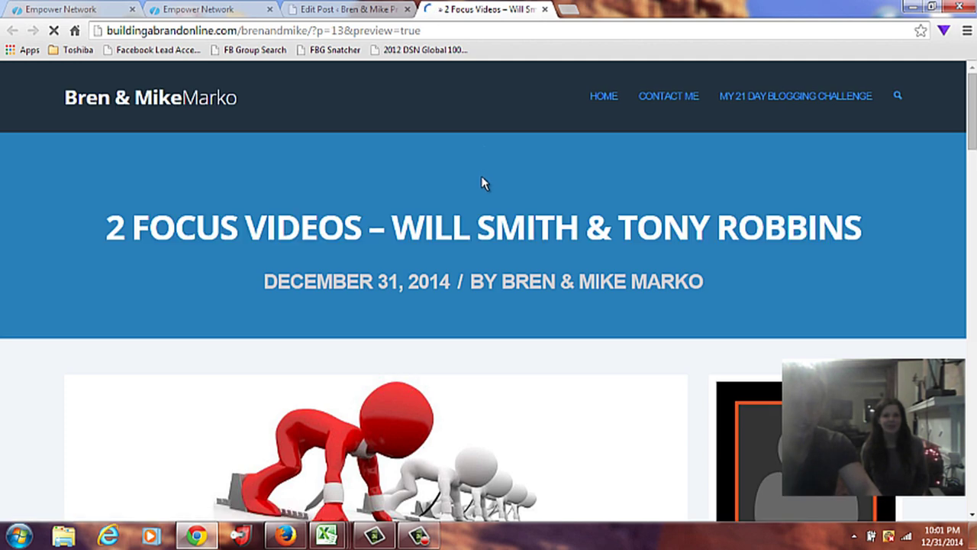
scroll(974, 136, down, 2)
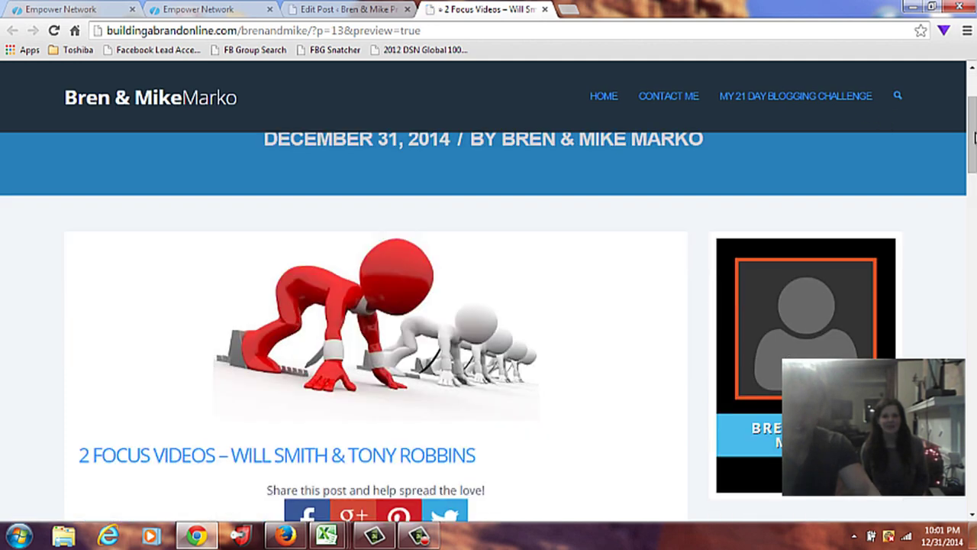
drag(974, 136, 969, 113)
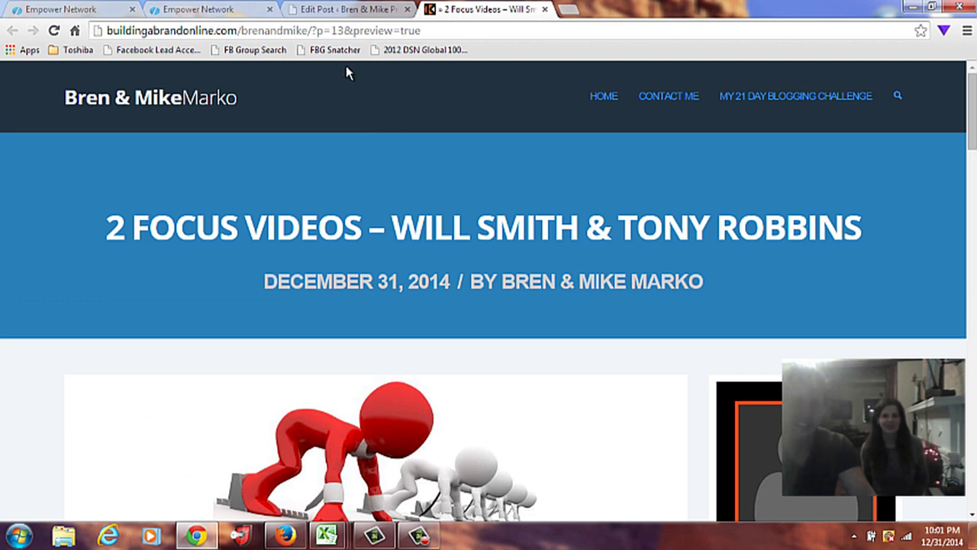
Leave the preview, publish the post, and open View Post in a new browser tab.
click(545, 10)
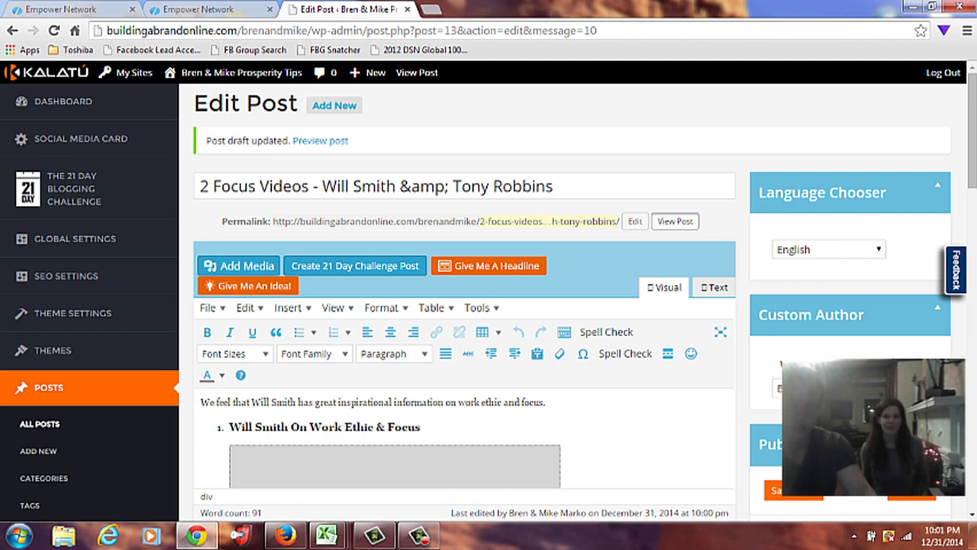
scroll(464, 343, down, 4)
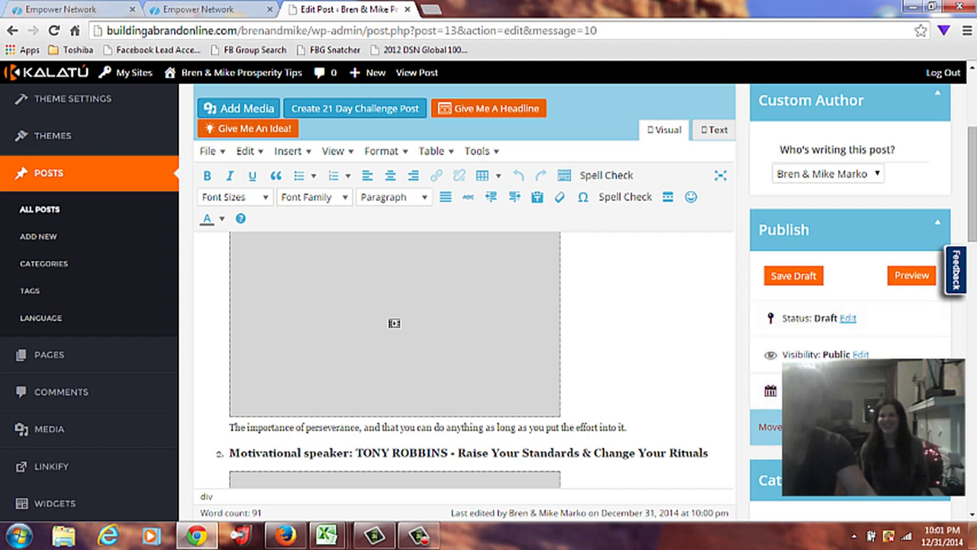
key(F5)
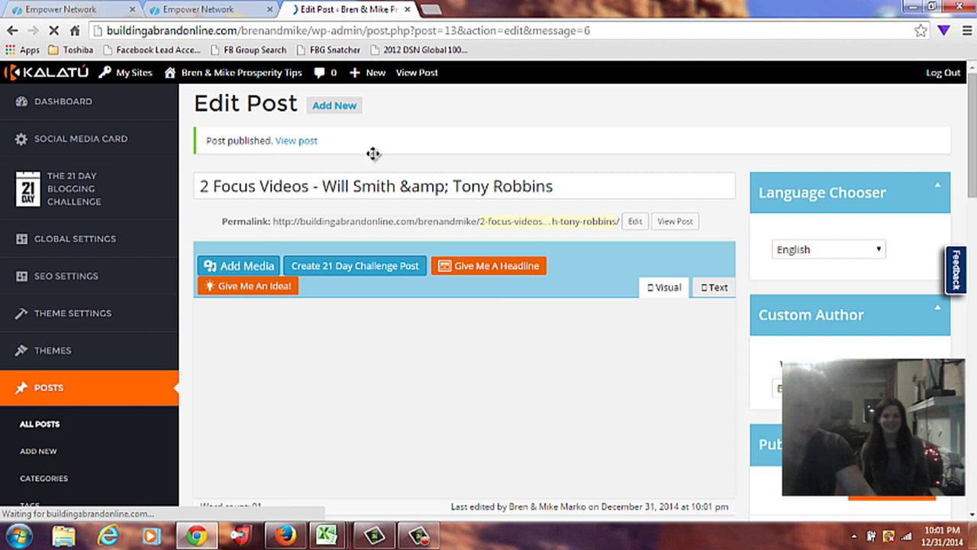
right_click(418, 80)
click(441, 87)
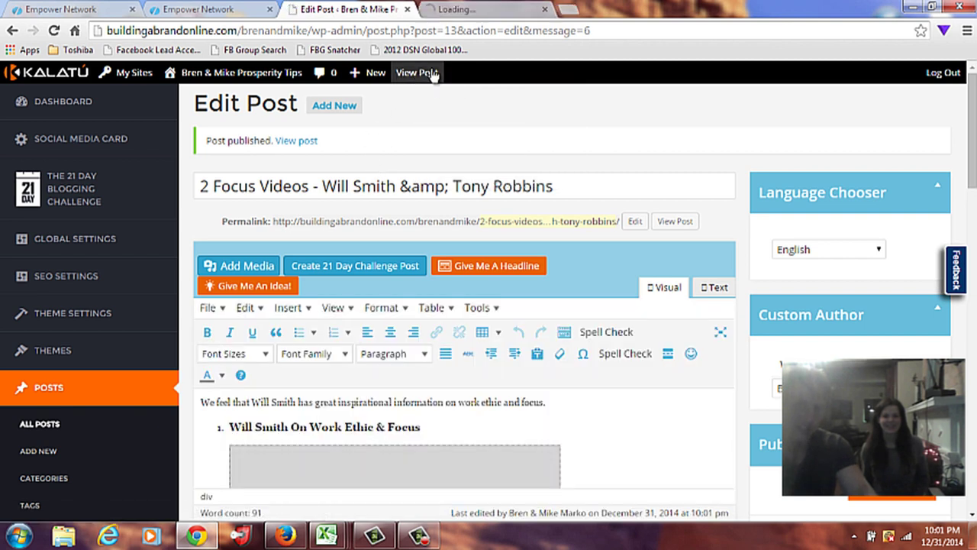